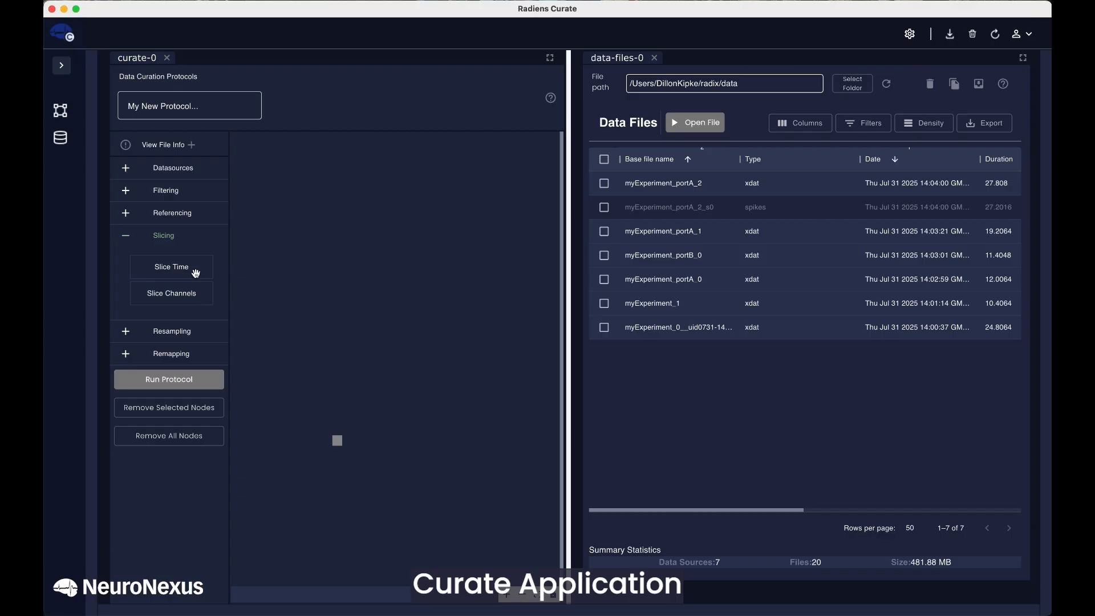
- Examine the node types offered under Slicing, Resampling, Remapping and Datasources
left_click(175, 238)
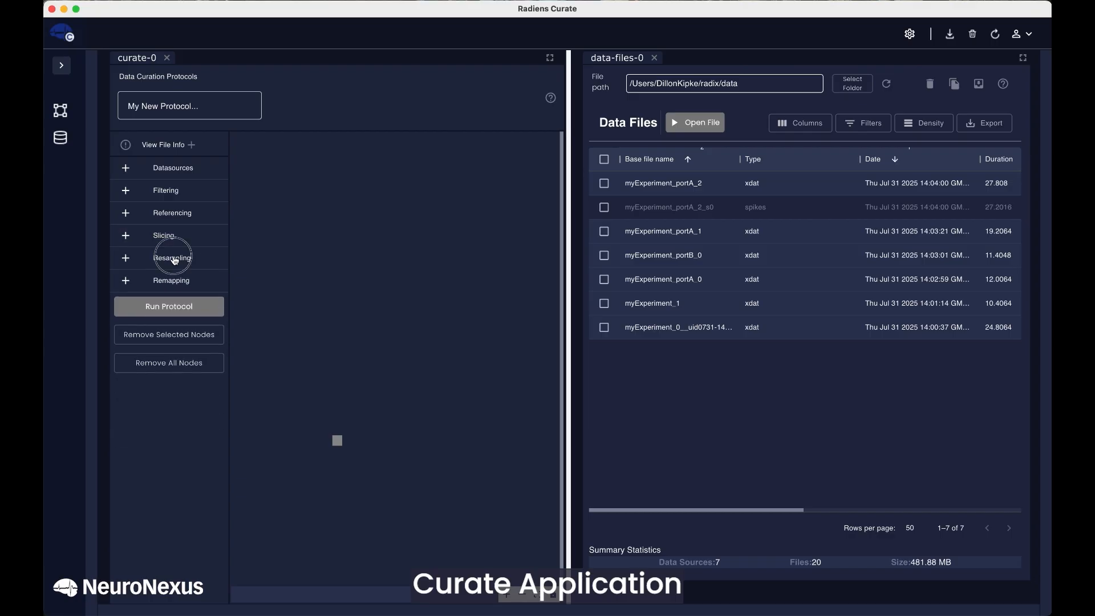
left_click(173, 258)
left_click(180, 266)
left_click(186, 281)
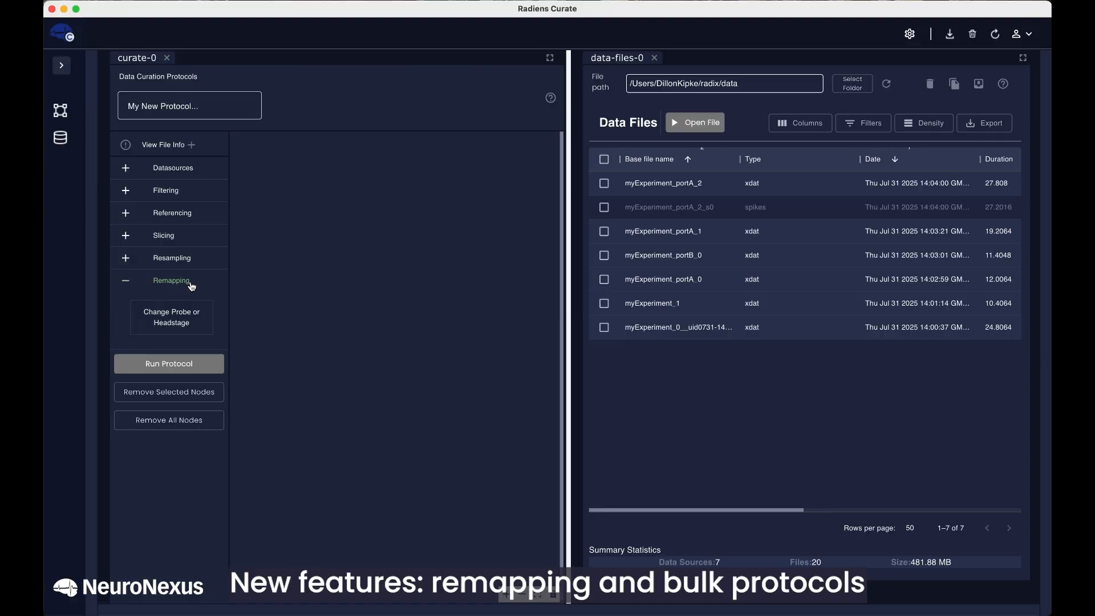
left_click(190, 283)
left_click(173, 170)
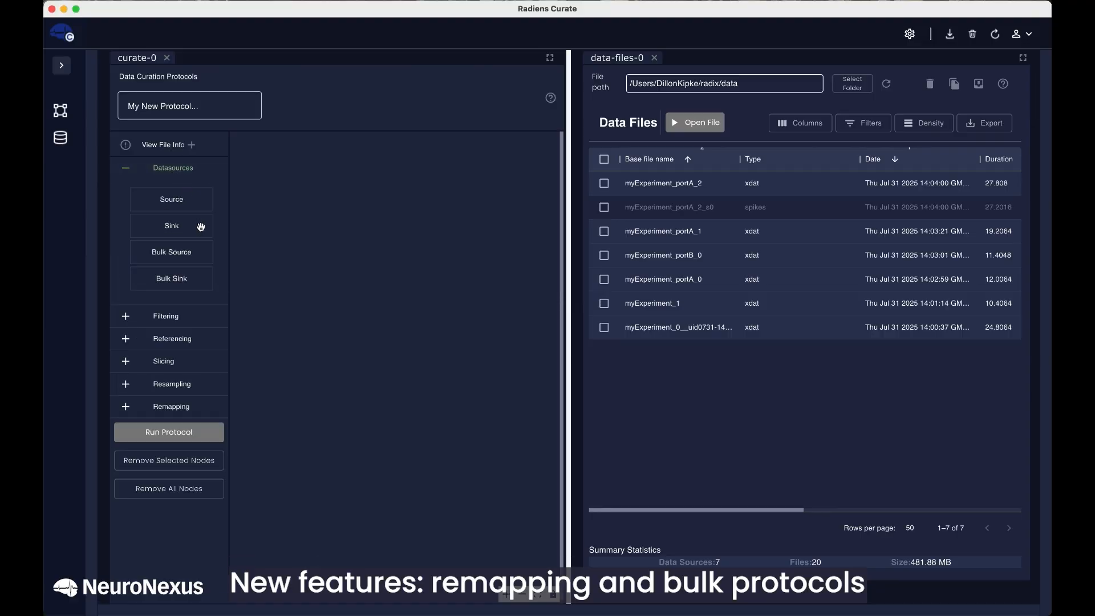
left_click(180, 168)
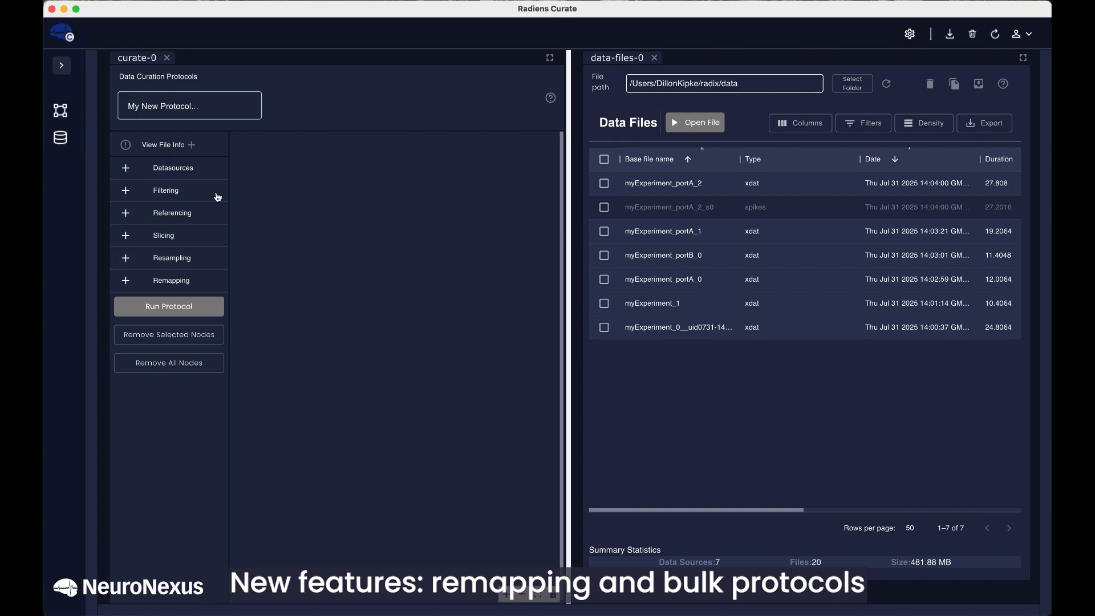
- Add a Source node, assign myExperiment_1 to it, and delete the node from the canvas
left_click(182, 167)
left_click_drag(171, 199, 320, 194)
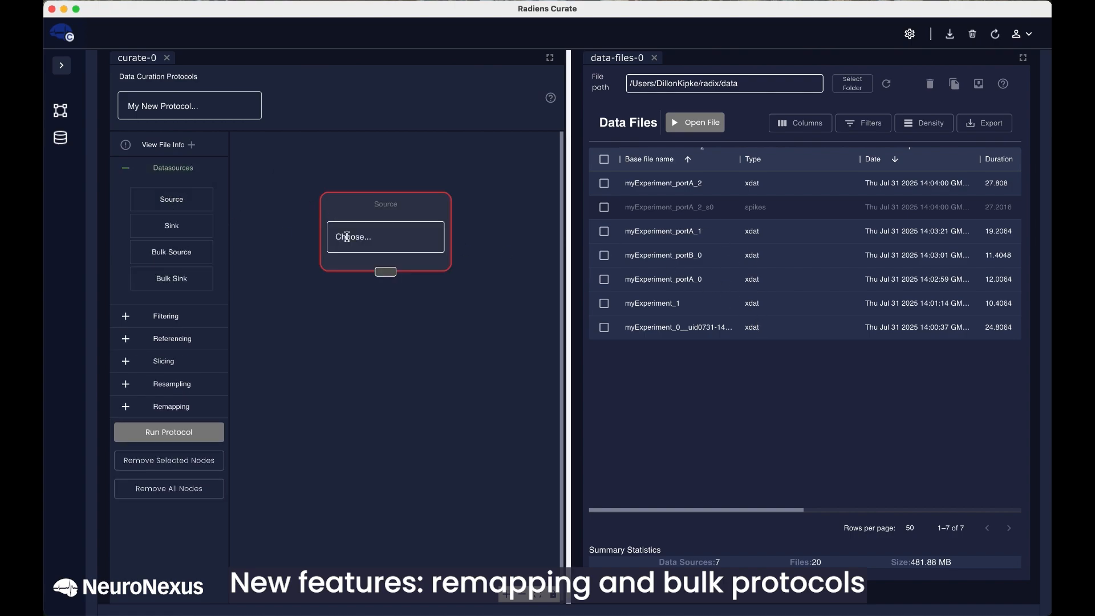
left_click(348, 237)
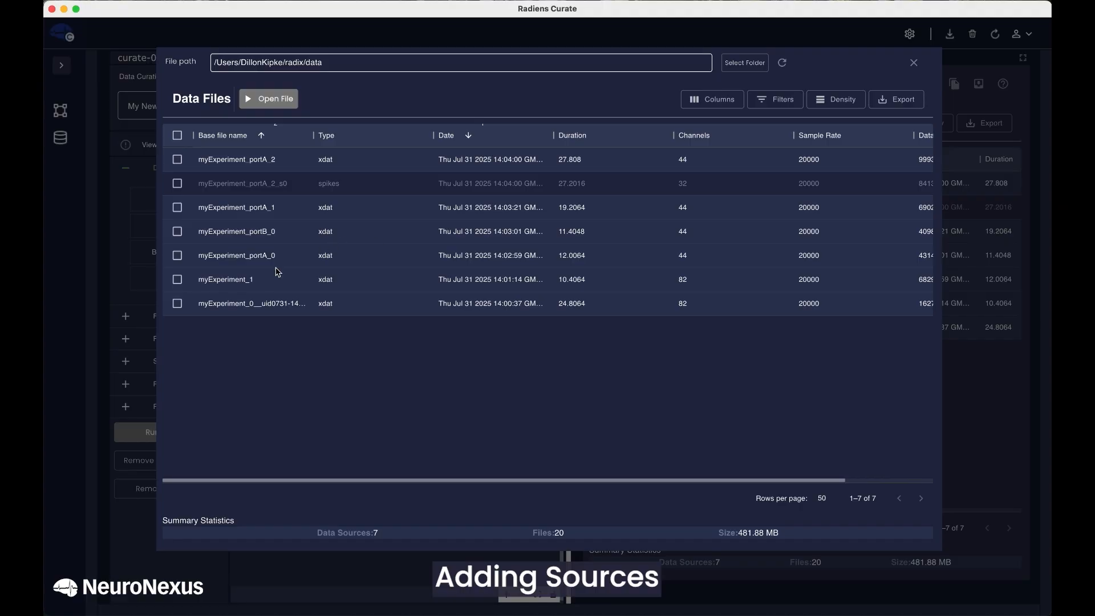
left_click(245, 278)
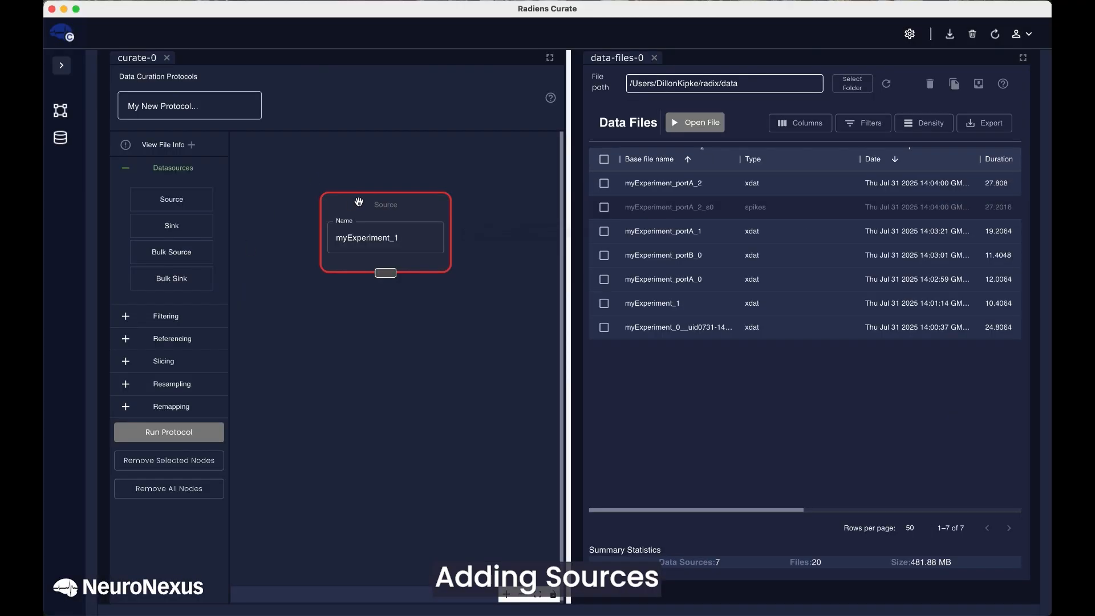
left_click(405, 216)
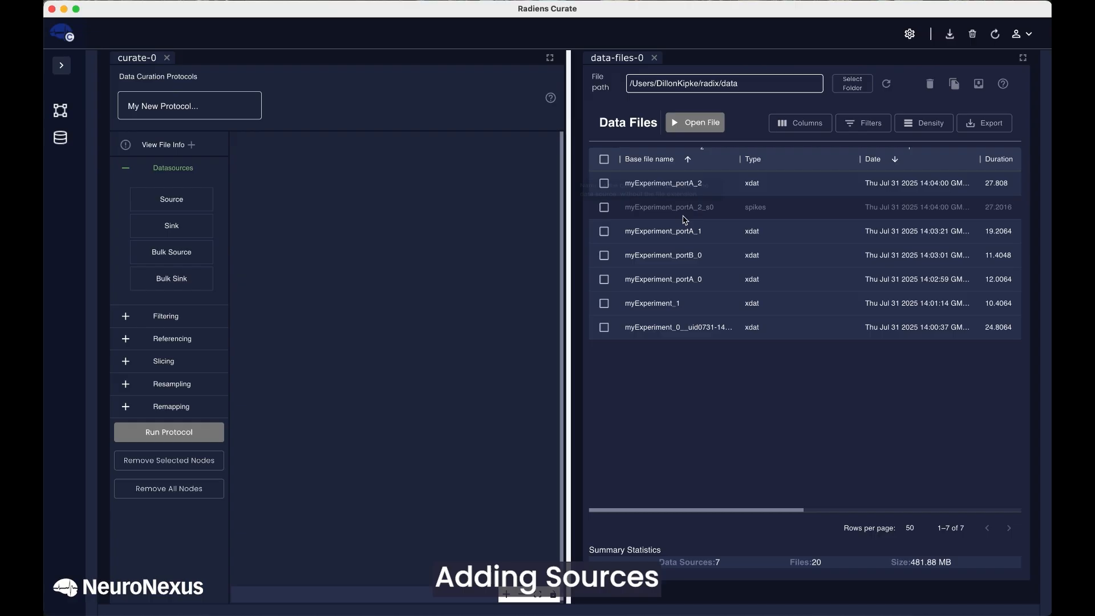
- Open myExperiment_1 from the data files list as a source node and place it near the canvas's upper edge
left_click(604, 303)
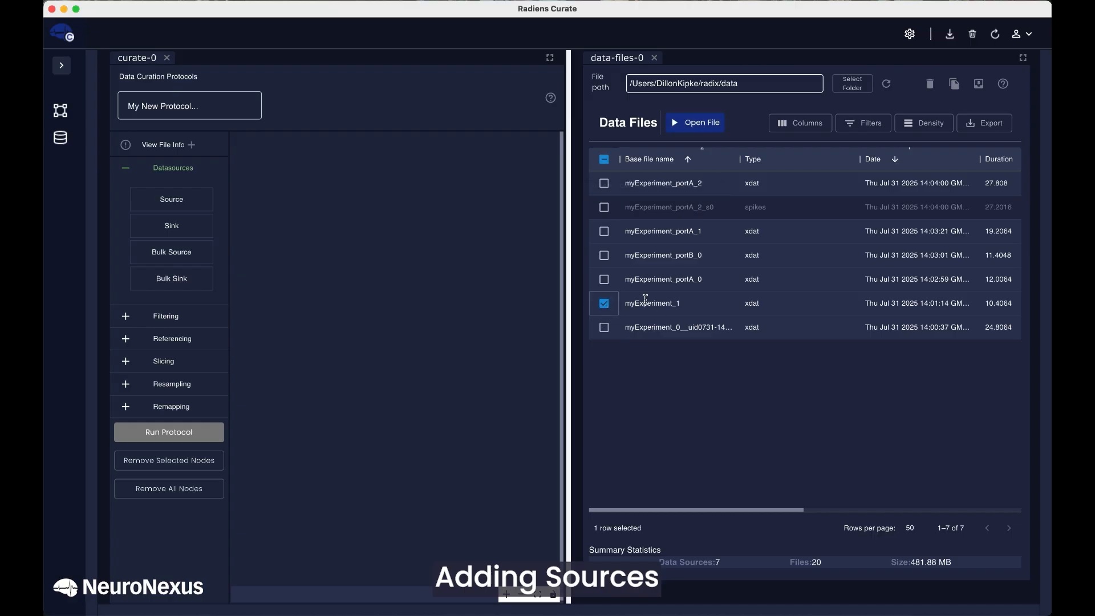
left_click(686, 124)
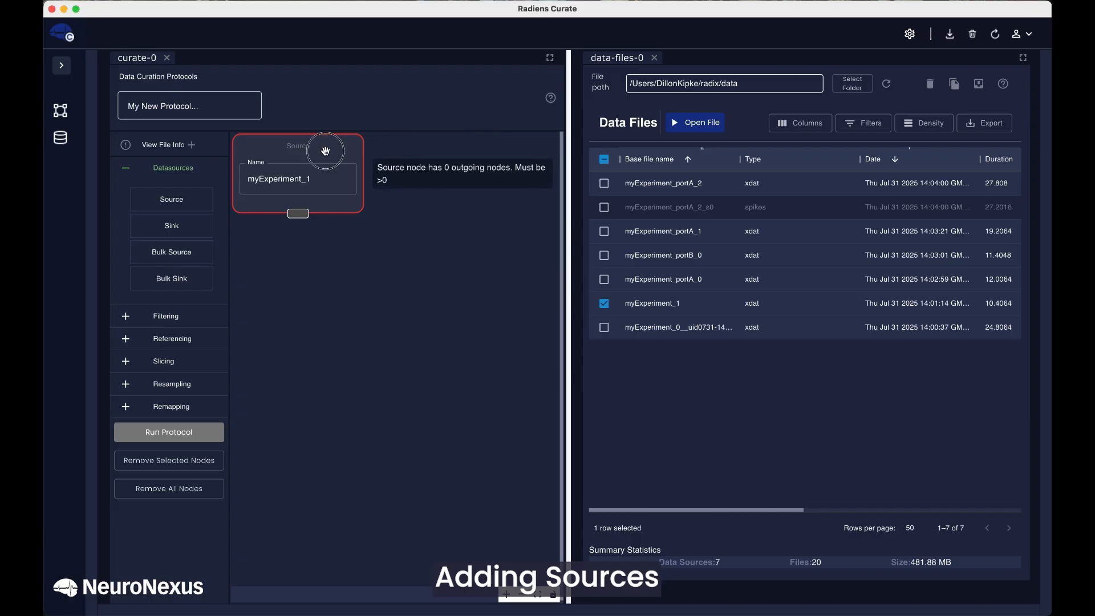
left_click_drag(318, 142, 345, 154)
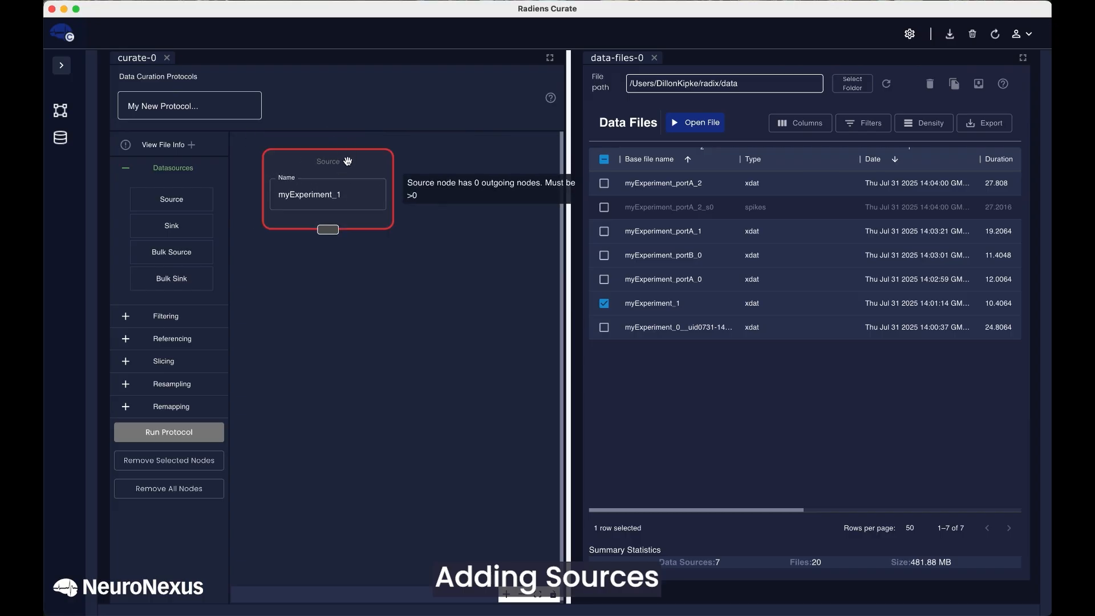
- Add a Change Probe or Headstage node to the canvas and place it below the Source node
left_click(168, 169)
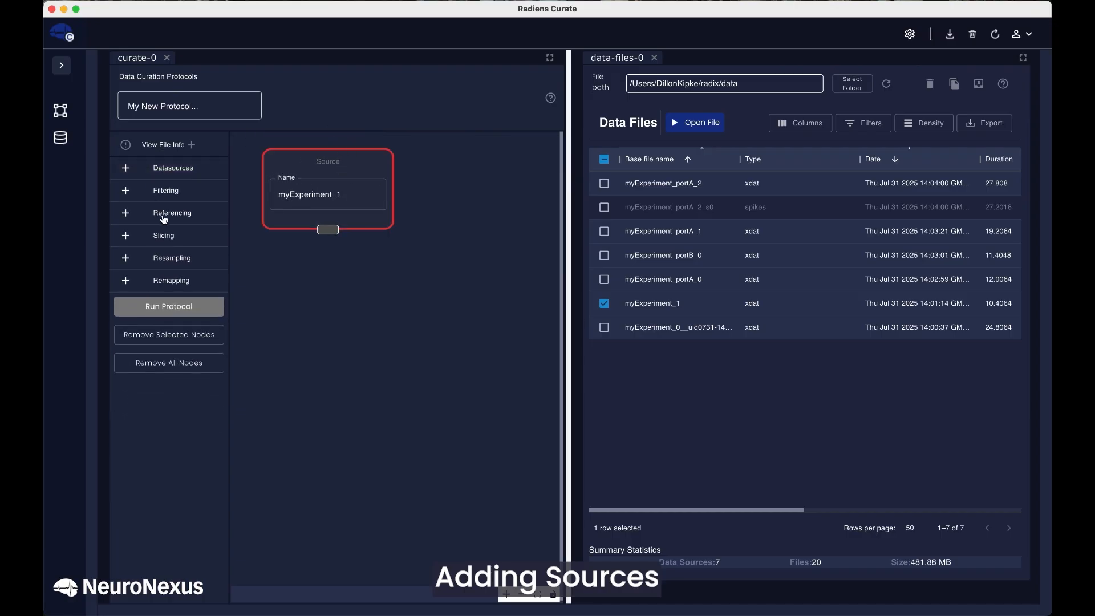
left_click(171, 281)
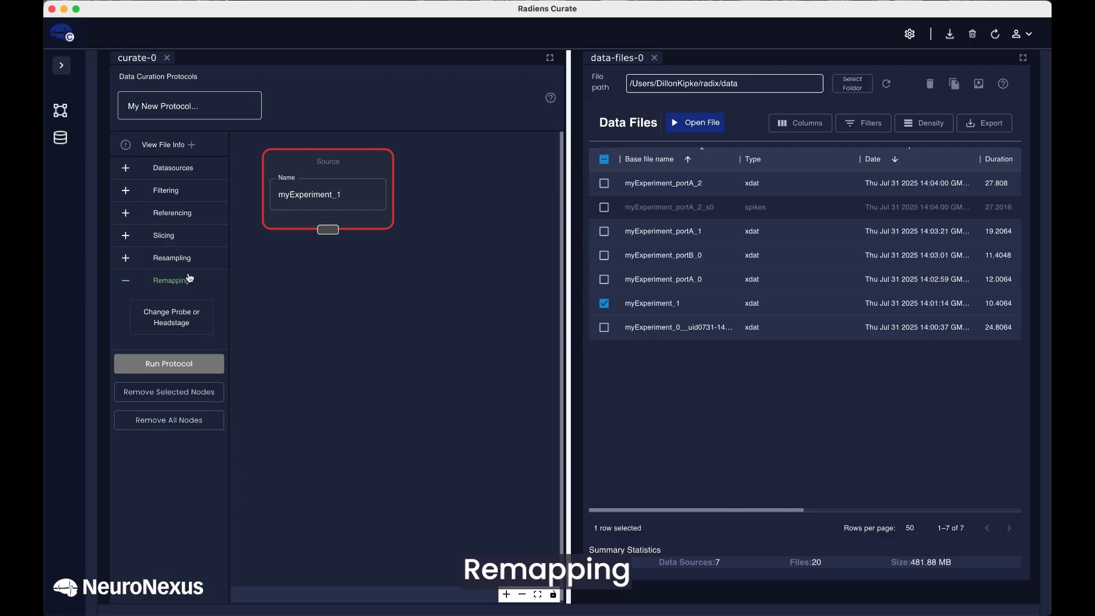
left_click_drag(205, 318, 339, 311)
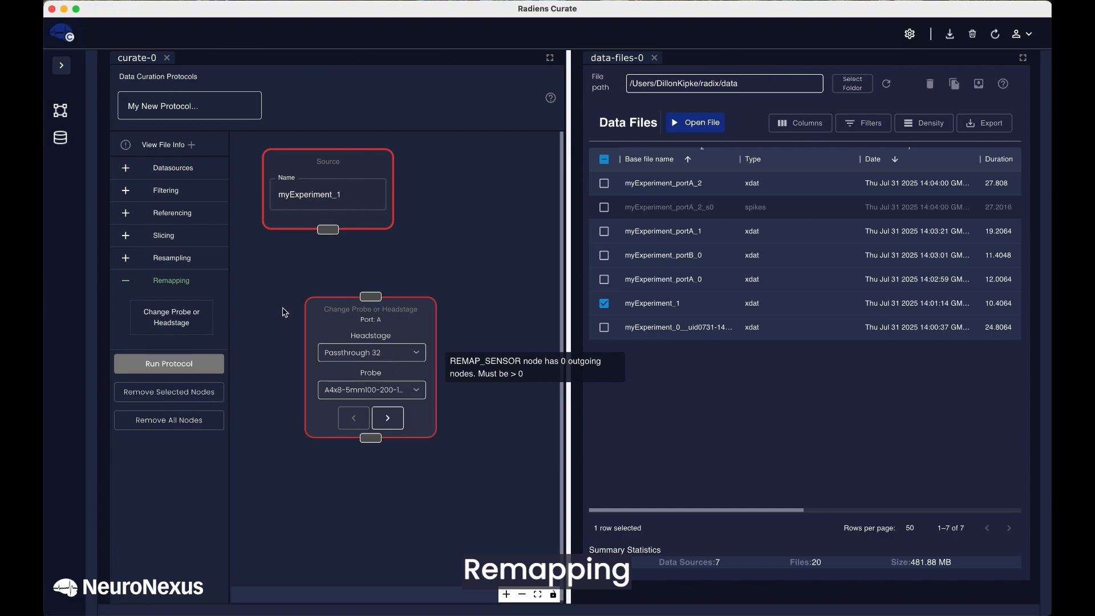
left_click_drag(325, 309, 295, 296)
- Add a Slice Channels node beside the Change Probe or Headstage node and view its channel layout
left_click(171, 280)
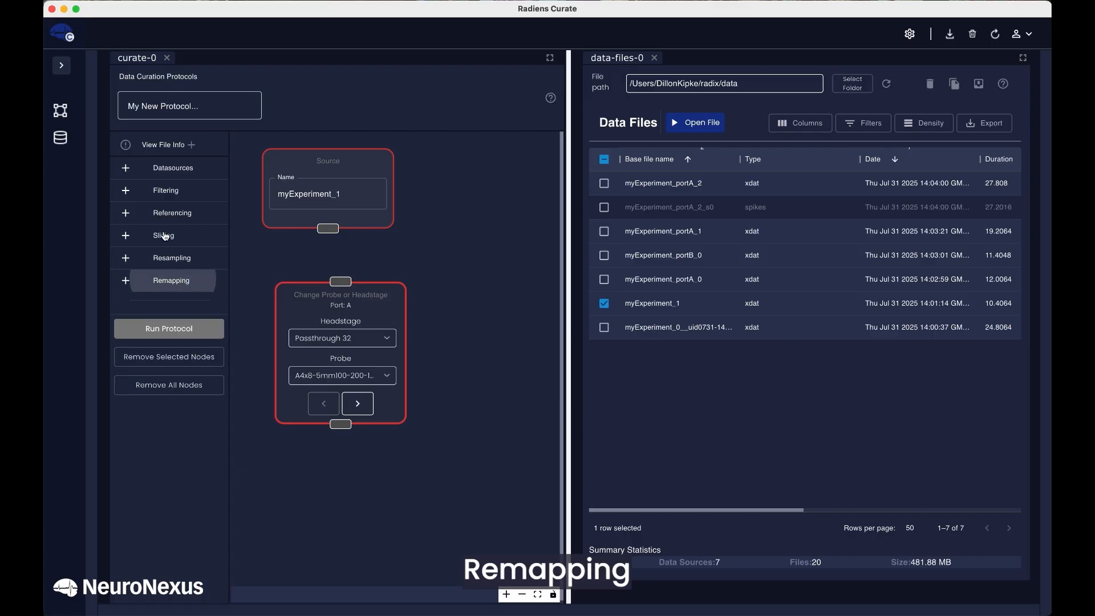
left_click(164, 236)
left_click_drag(188, 293, 455, 254)
double_click(495, 326)
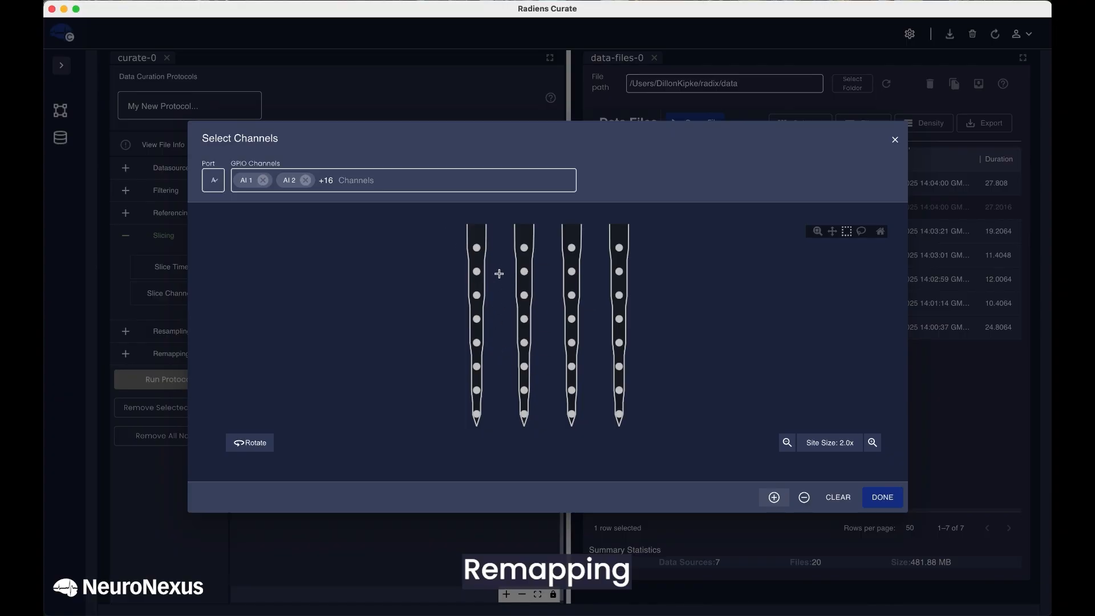
left_click(895, 139)
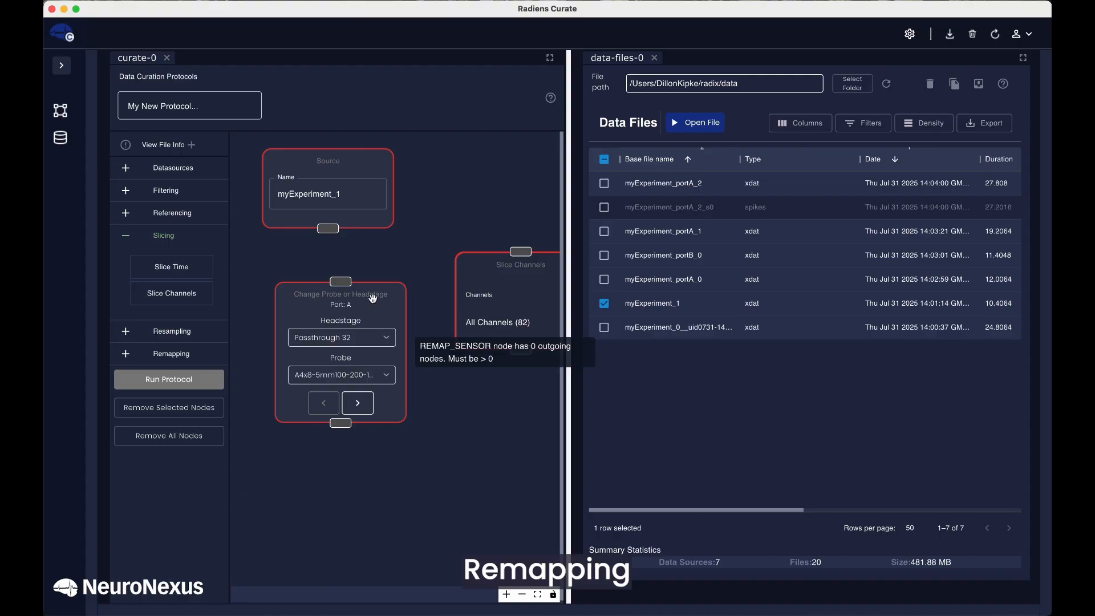
left_click_drag(474, 262, 459, 292)
- Set the remapping node's probe to A8x1-Tet-2mm200-160 and connect the node between the Source and Slice Channels nodes
left_click(371, 375)
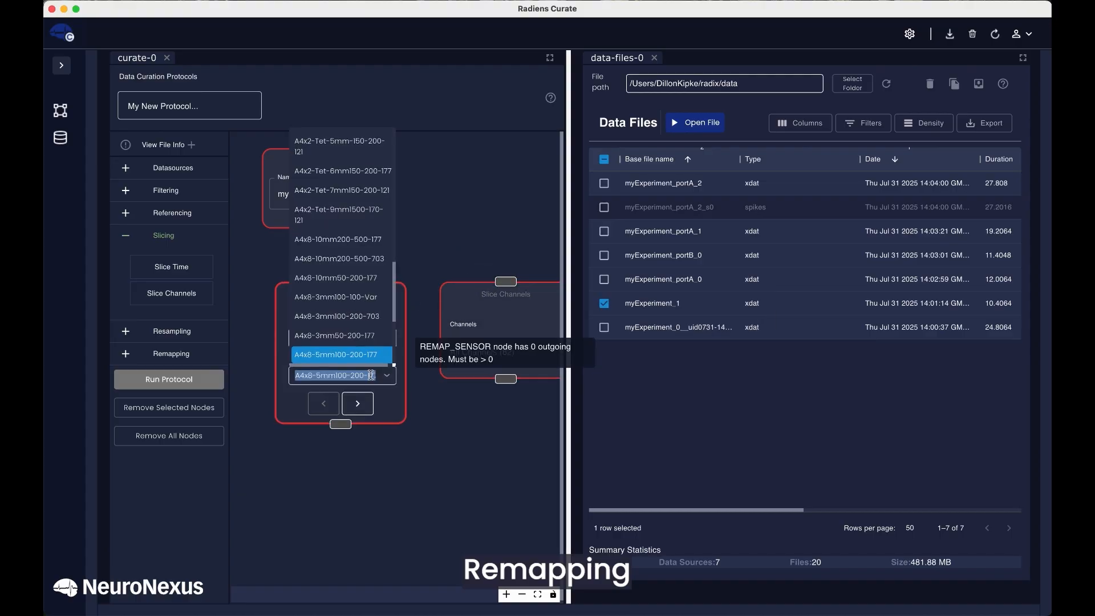
type("8xl")
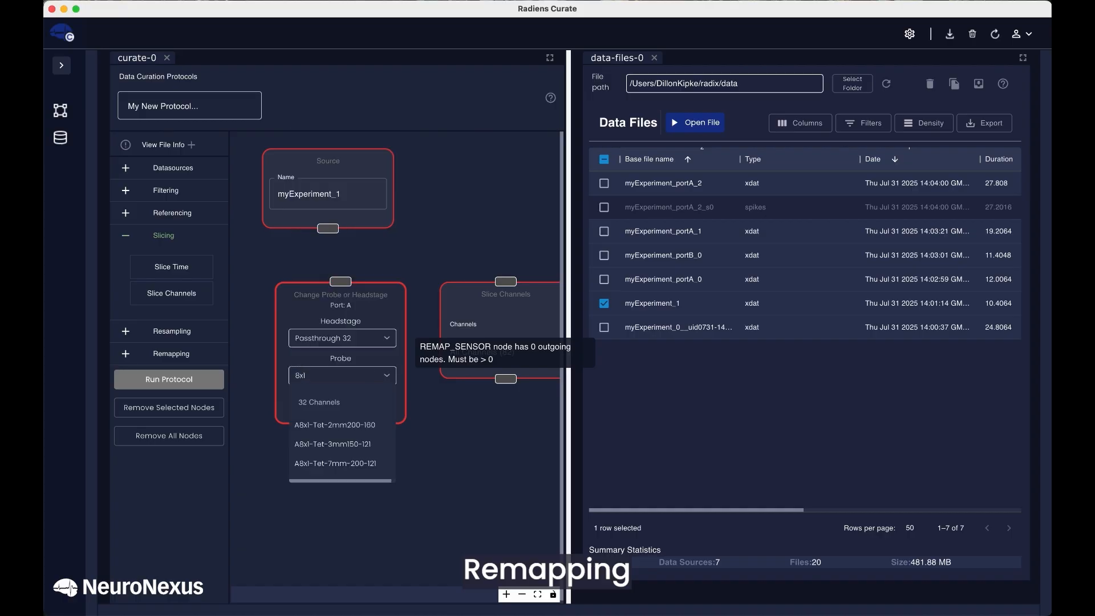
left_click(342, 426)
left_click_drag(328, 229, 341, 281)
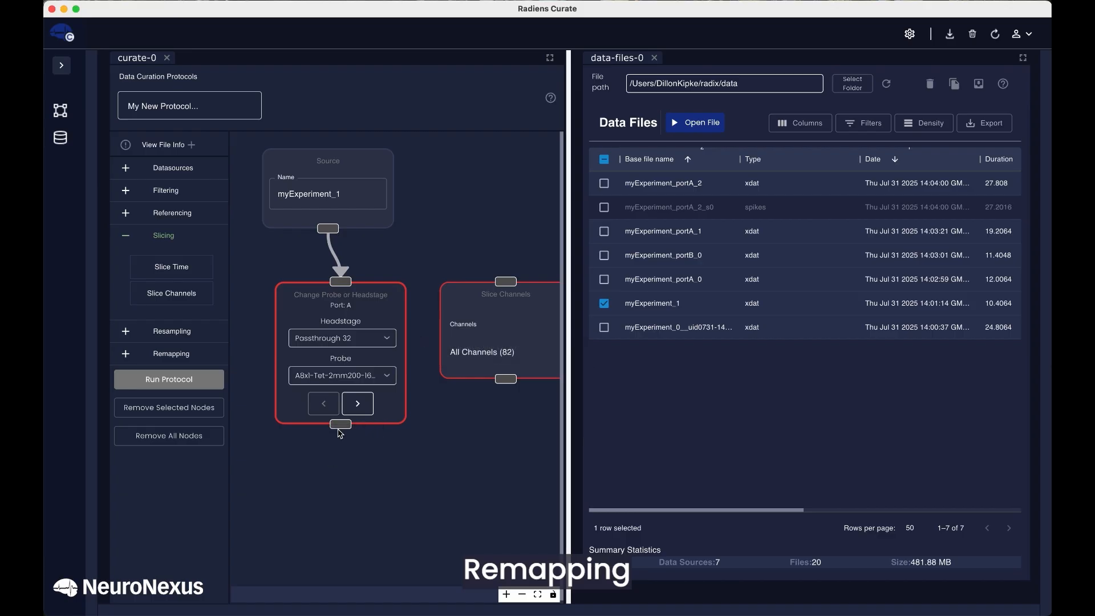
left_click_drag(340, 424, 505, 282)
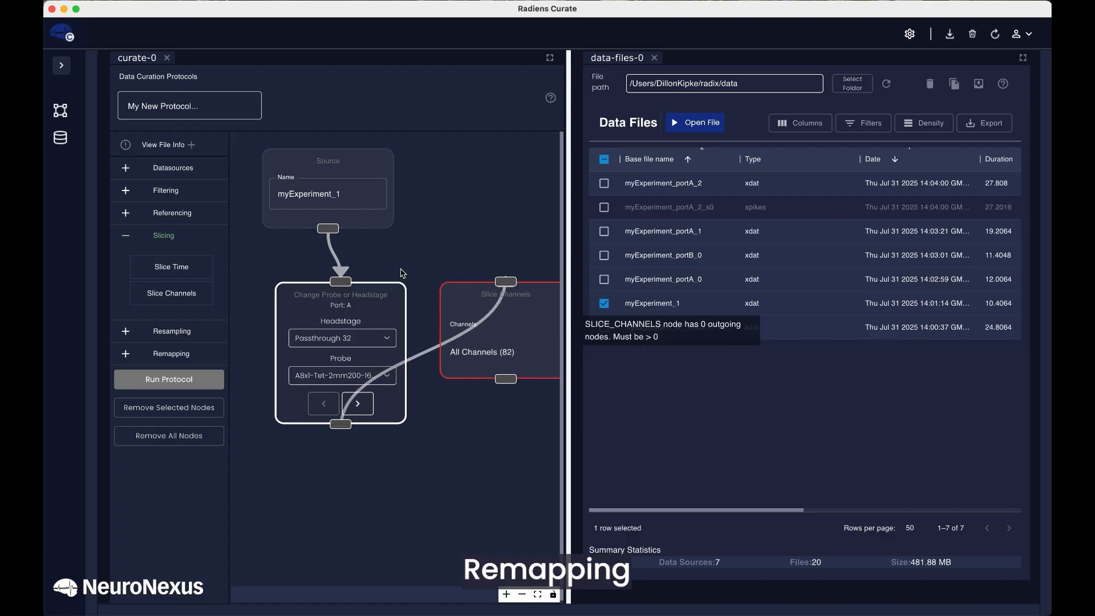
- Add a Sink node below the Slice Channels node and connect the Slice Channels output to it
left_click(171, 171)
left_click_drag(171, 225, 456, 444)
left_click_drag(503, 381, 490, 417)
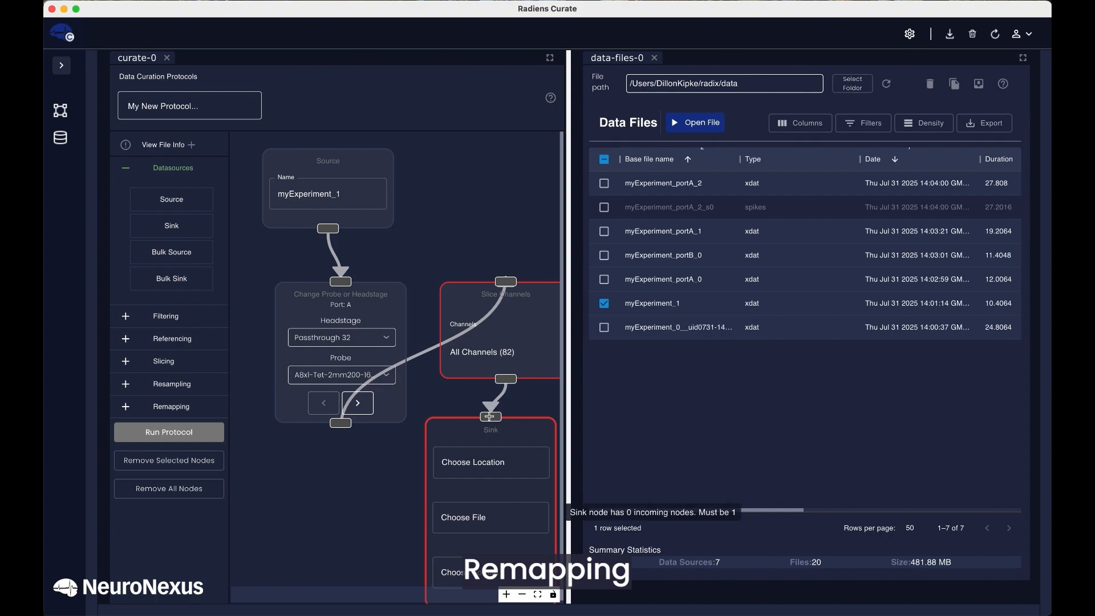
left_click_drag(489, 417, 489, 417)
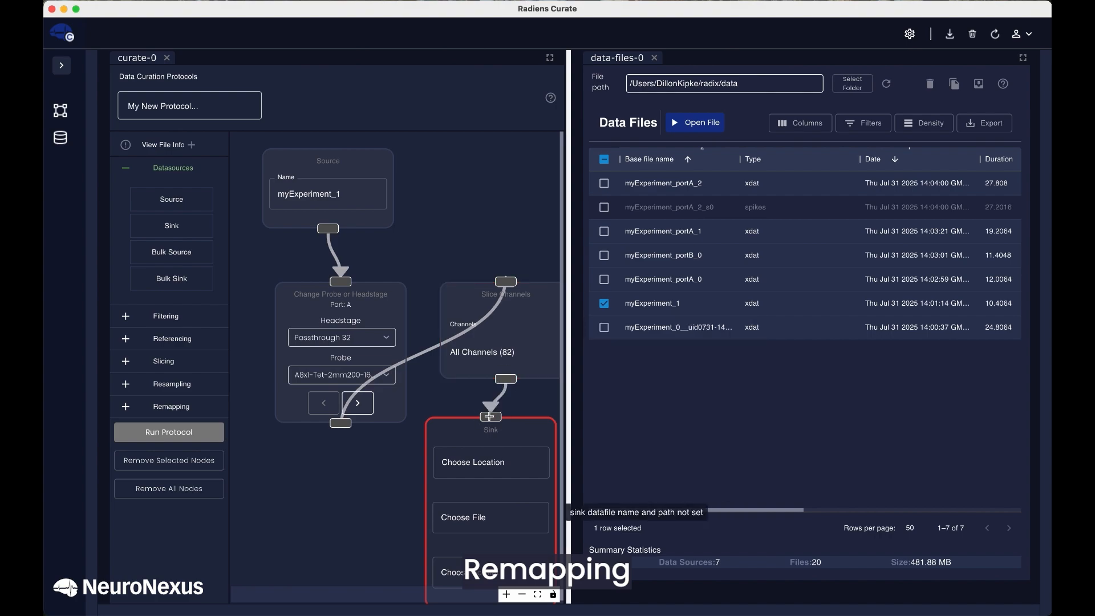
- Remove the electrode sites on the rightmost shank from the Slice Channels node's channel selection
left_click(498, 349)
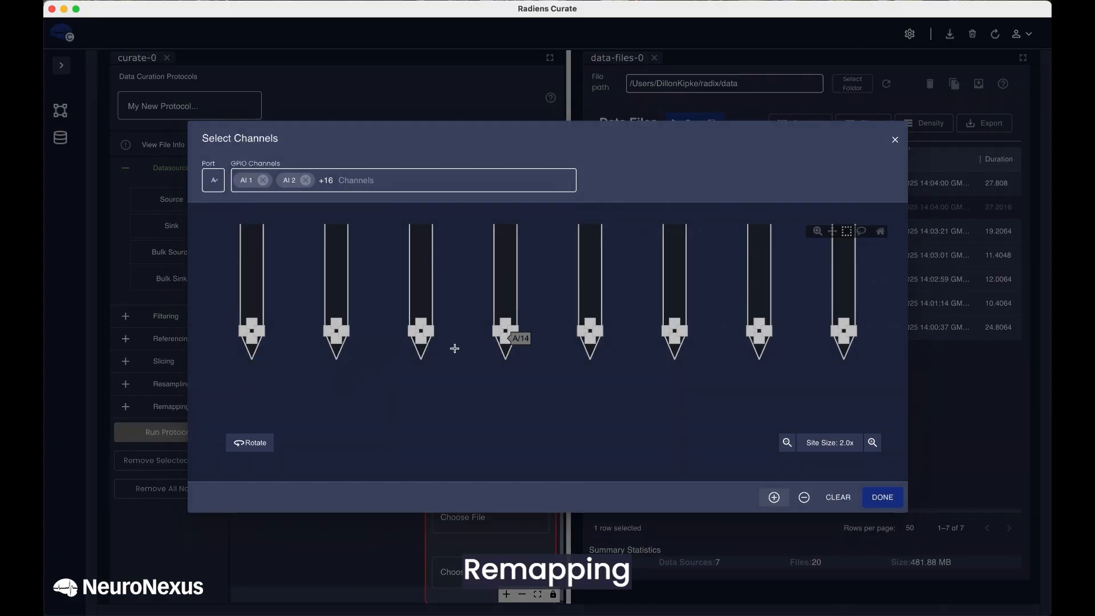
left_click(895, 140)
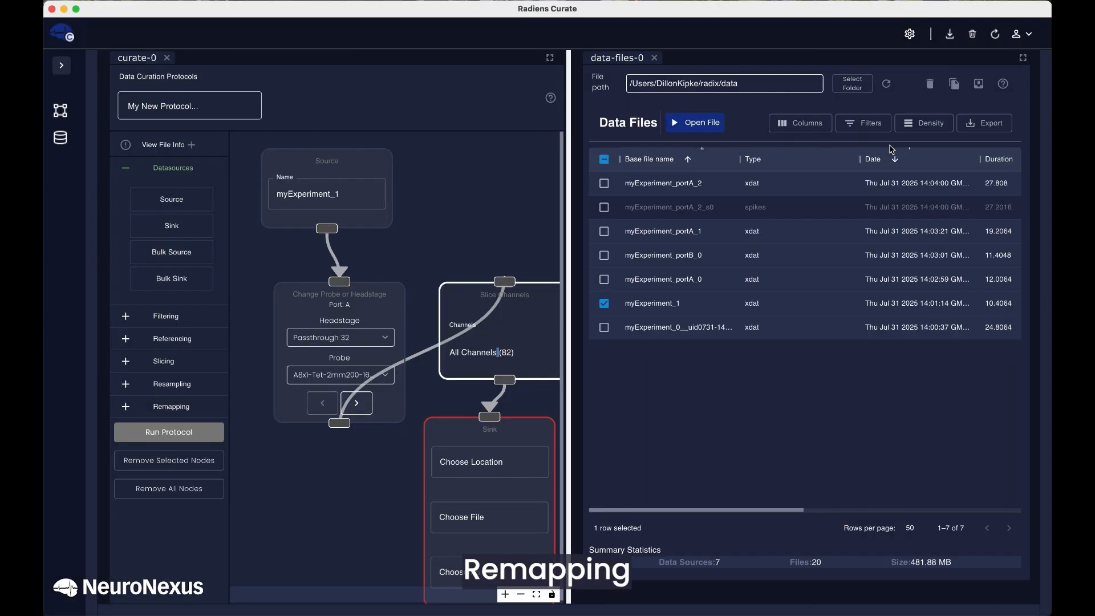
left_click(489, 354)
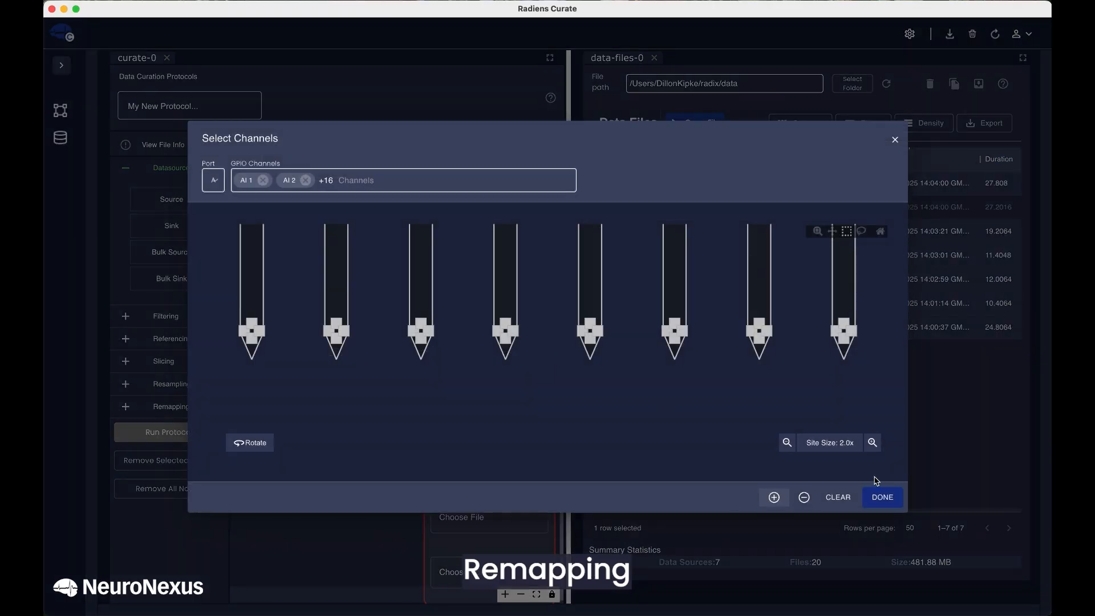
left_click(804, 497)
left_click_drag(819, 315, 888, 371)
left_click(882, 498)
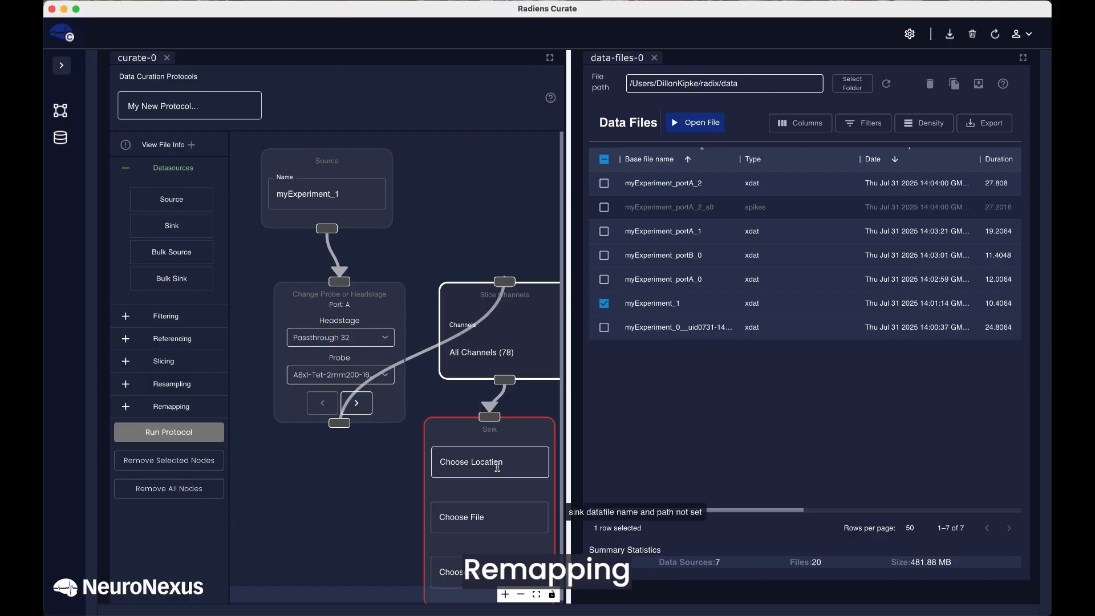
- Set the Sink output to remapped.xdat in the data folder and run the protocol
left_click(486, 508)
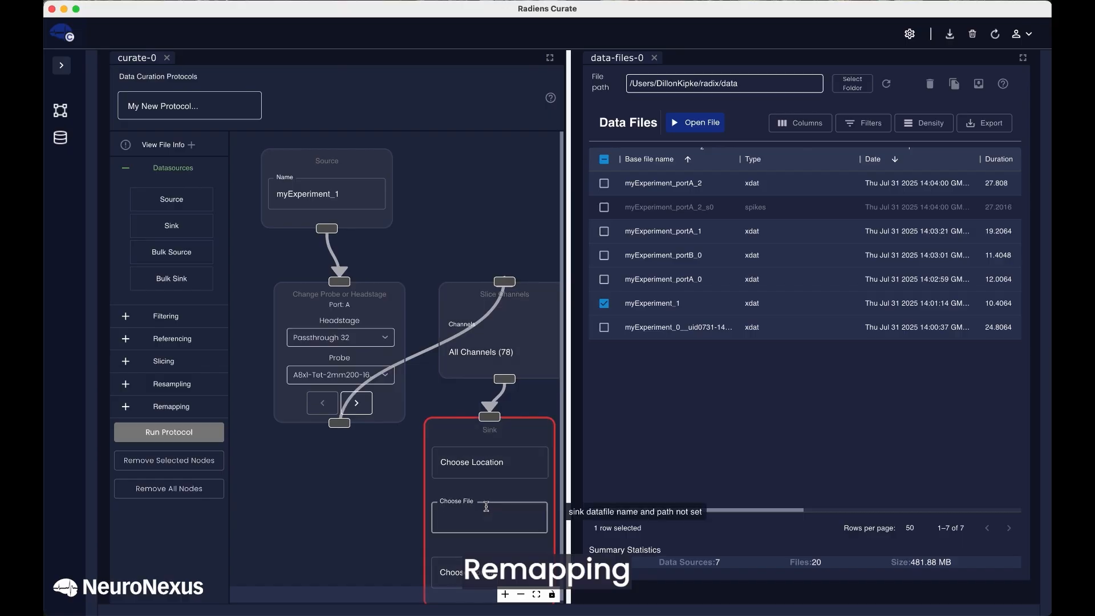
left_click(473, 469)
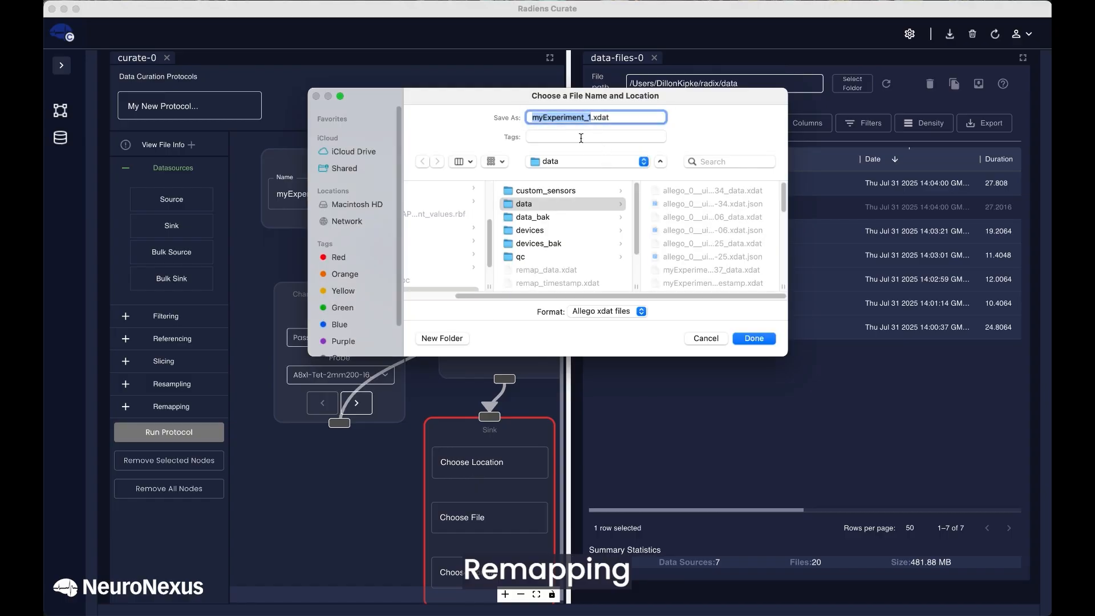
type("remap")
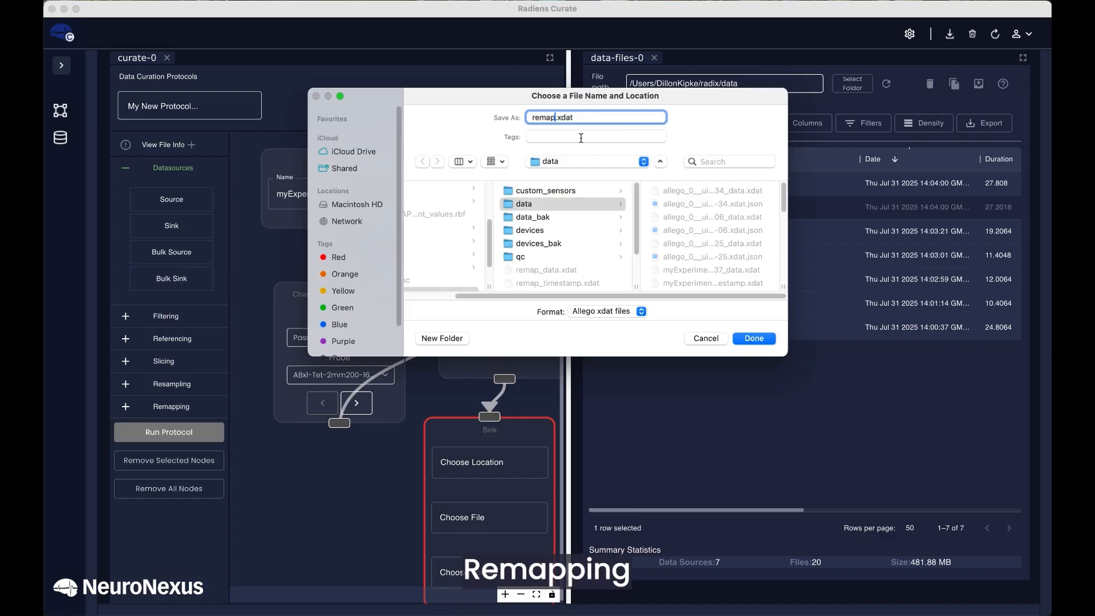
type("ped")
left_click(573, 205)
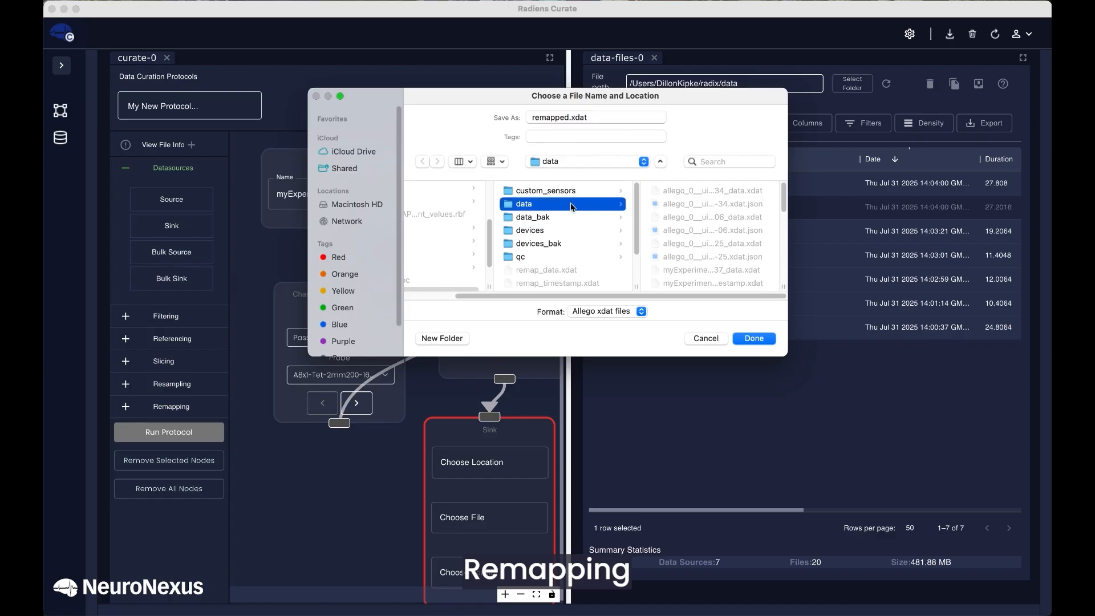
left_click(754, 339)
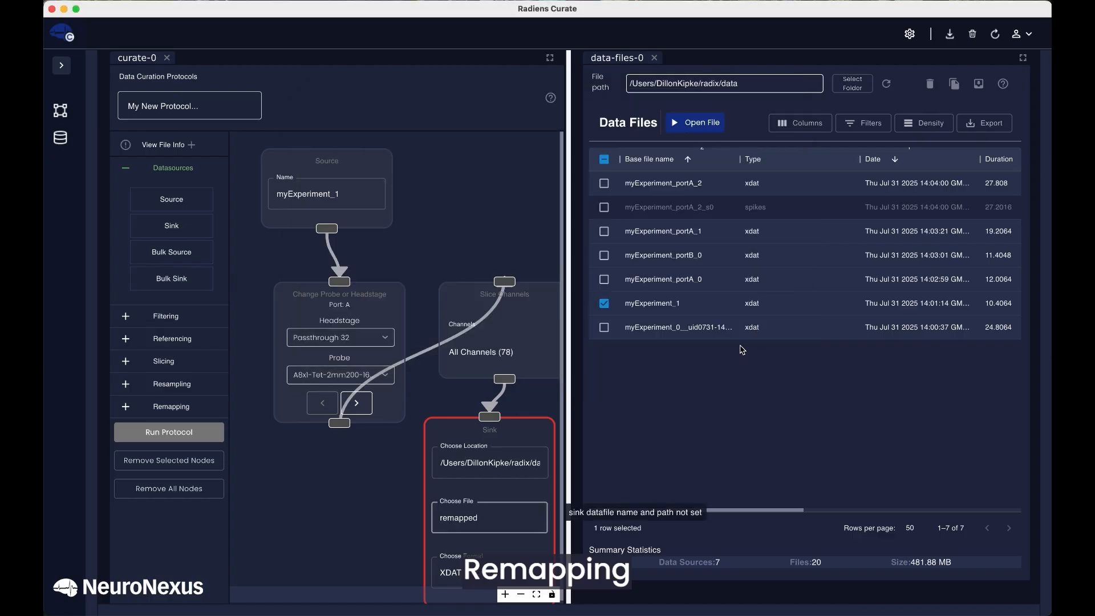
left_click(200, 436)
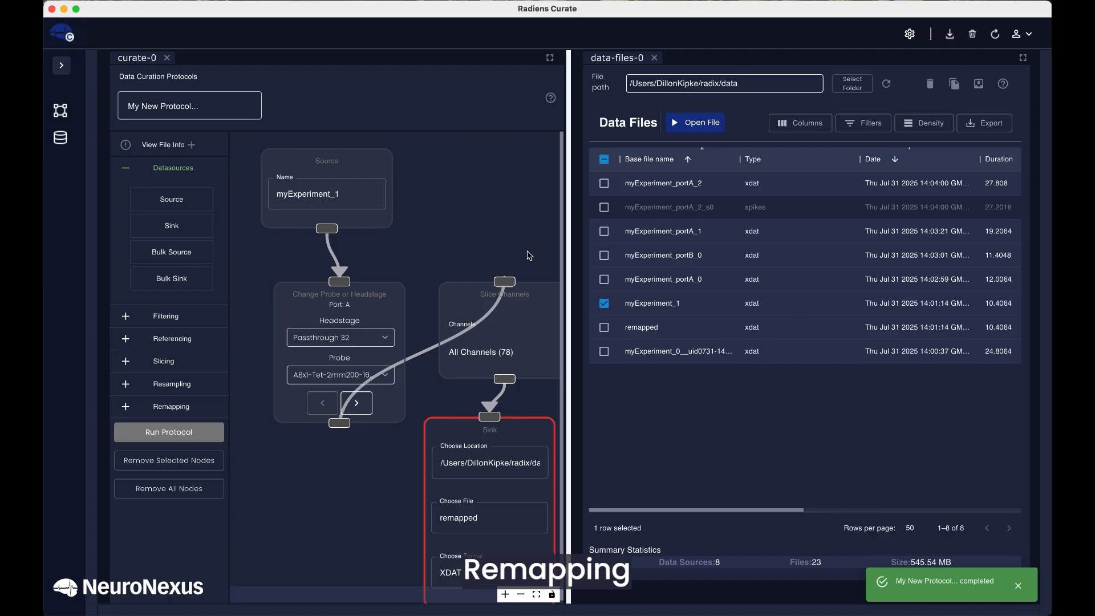
- Save the current remapping protocol under the name remap
left_click(160, 108)
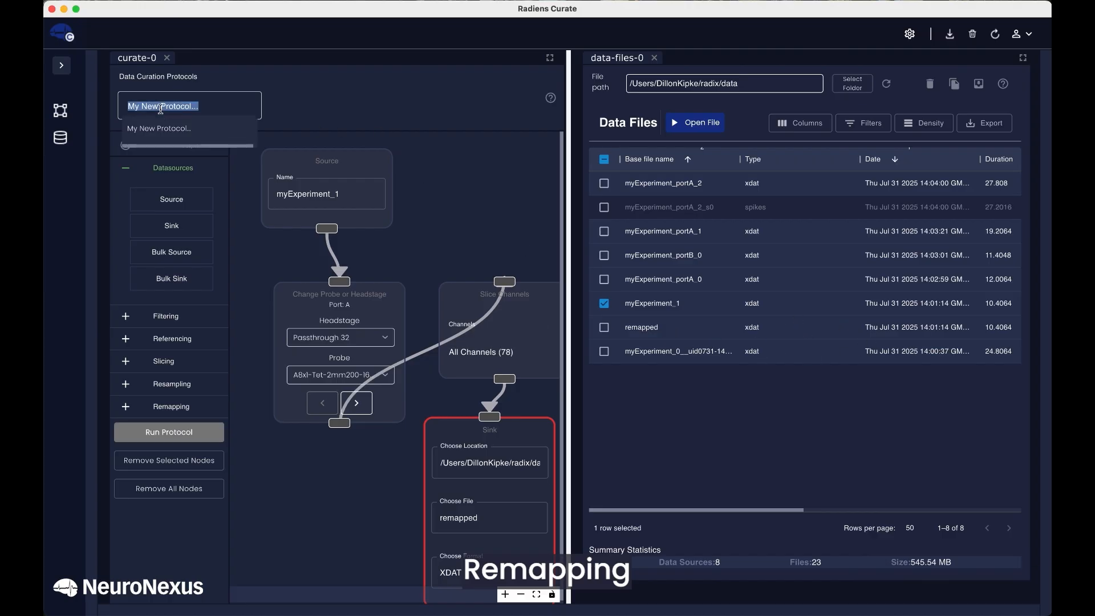
type("rem")
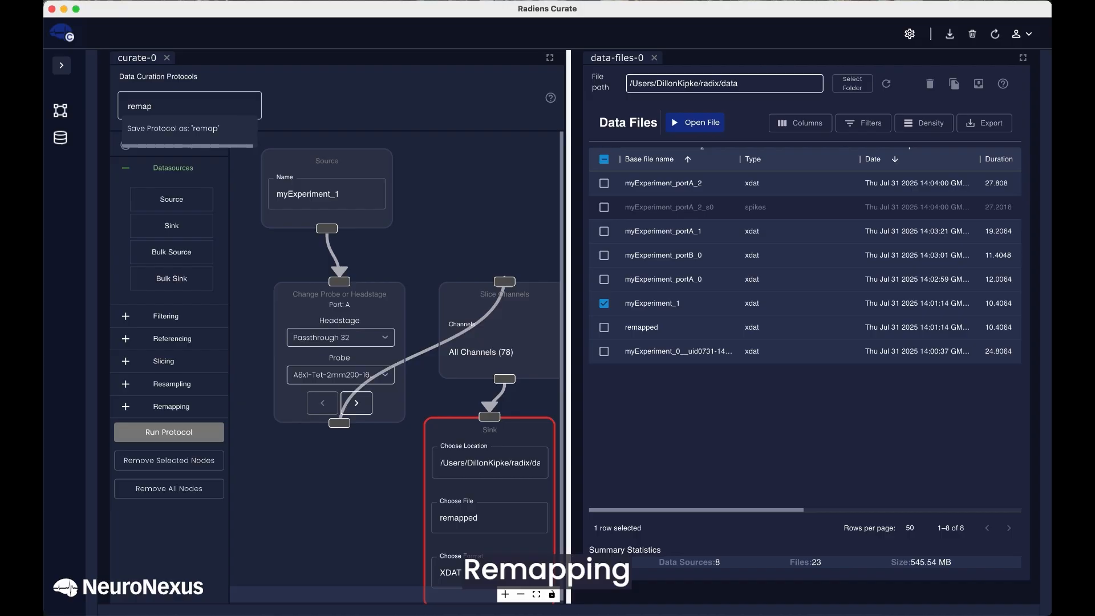
type("ap")
left_click(184, 128)
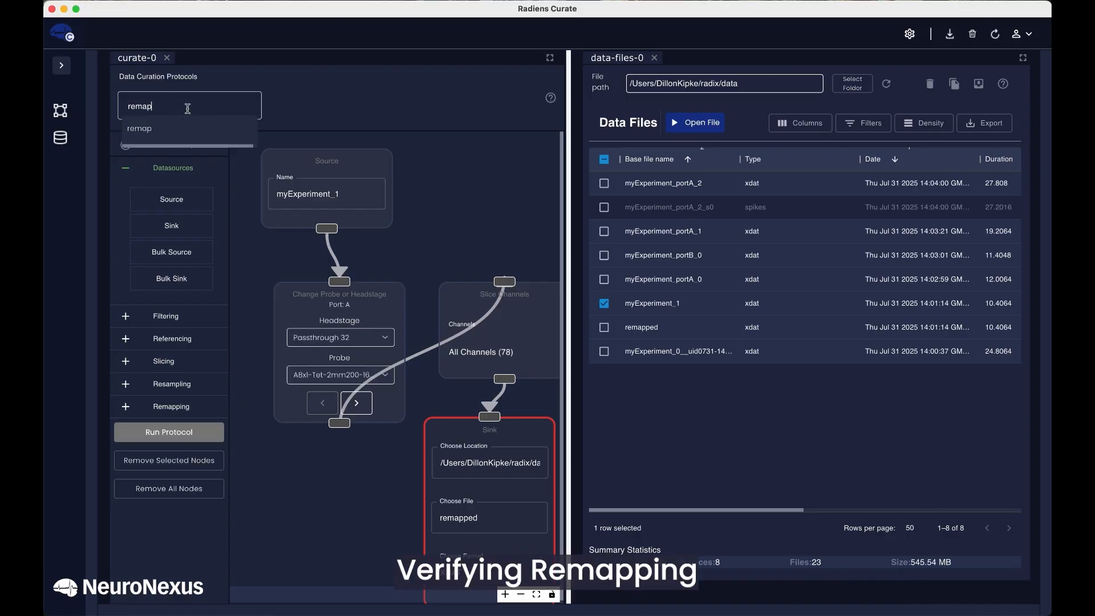
- Create a new empty protocol named check_remap
double_click(182, 102)
type("check_")
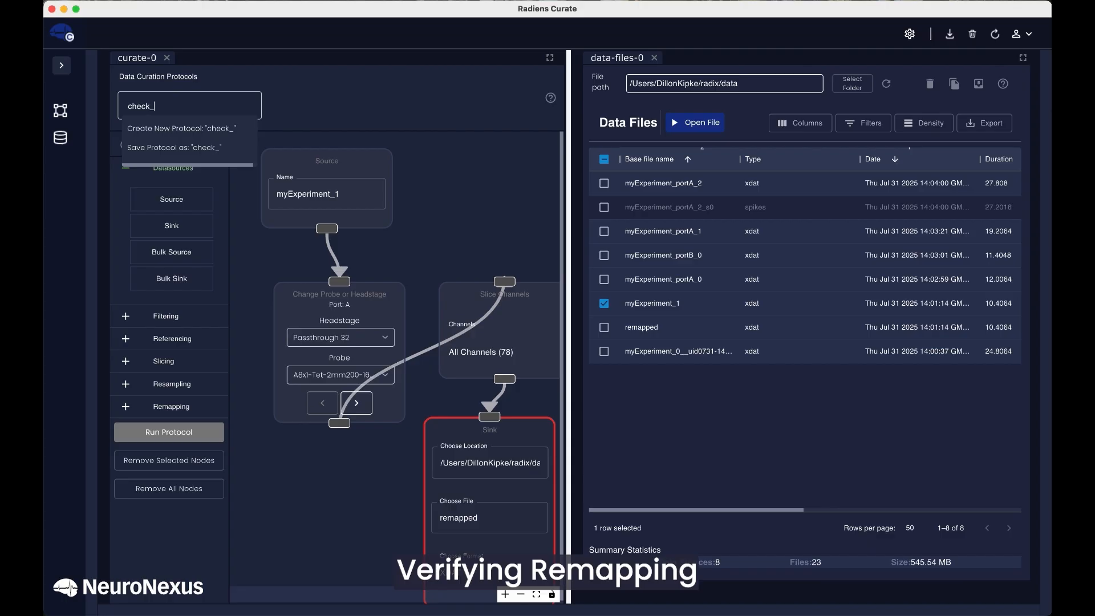
type("remap")
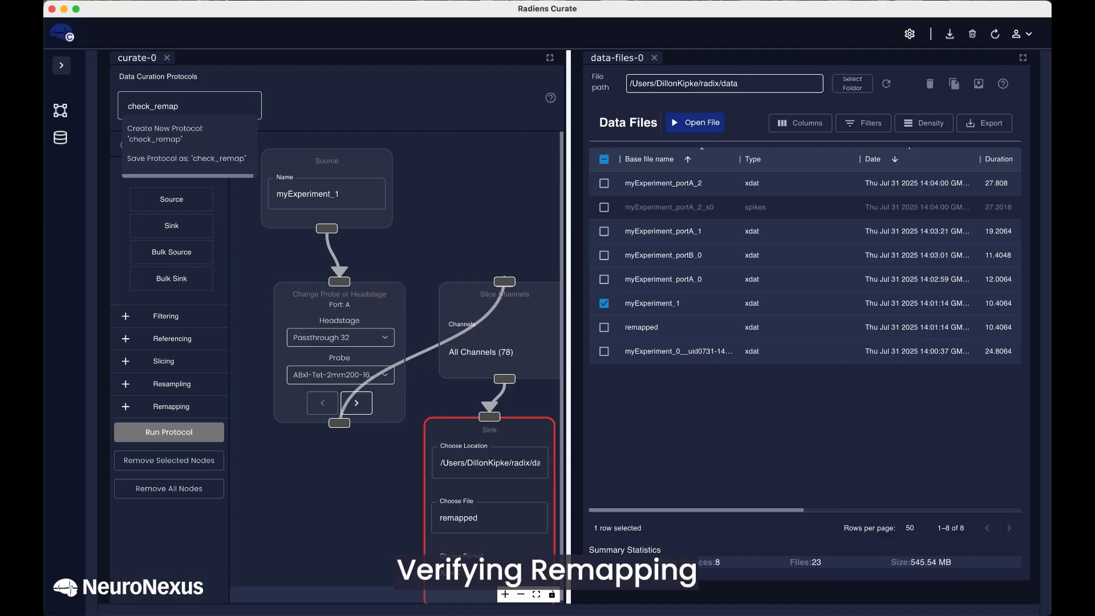
left_click(179, 138)
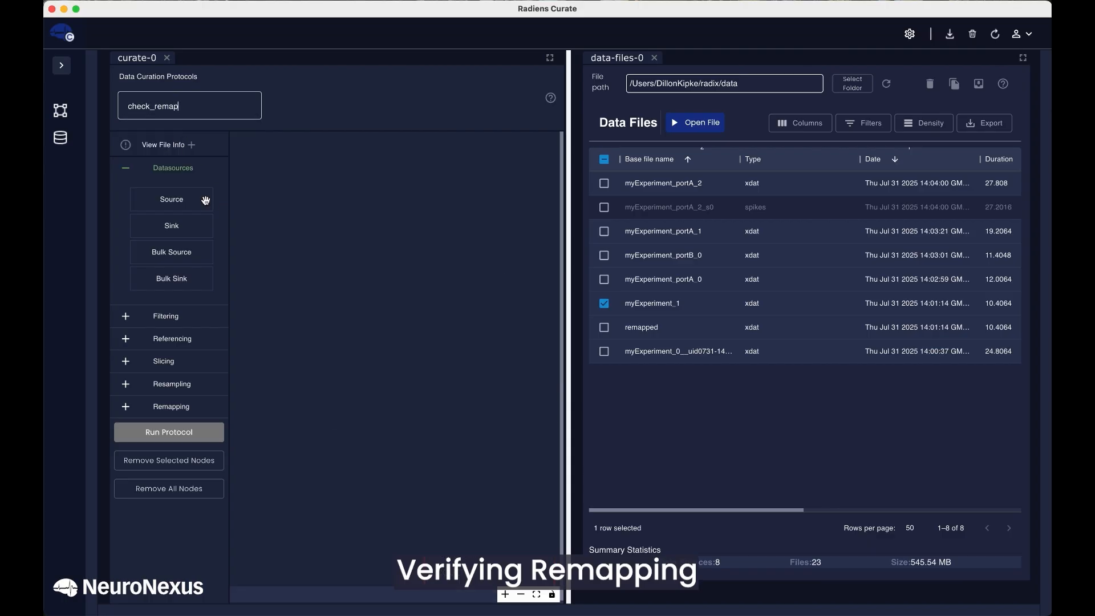
- Add a Source node to the check_remap protocol and load the remapped xdat file into it
left_click_drag(192, 198, 370, 251)
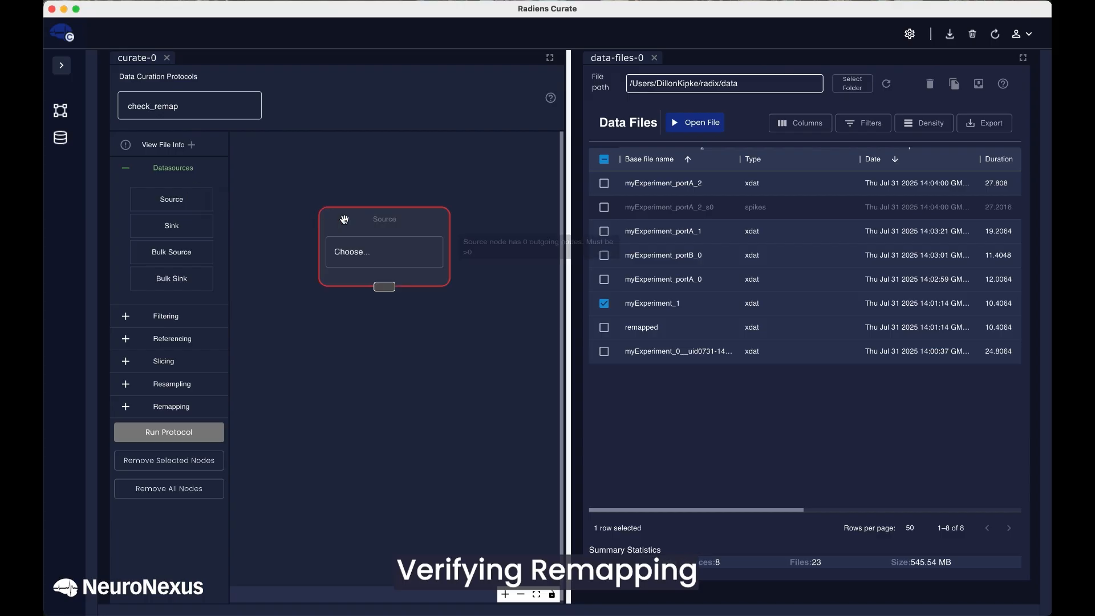
left_click(366, 259)
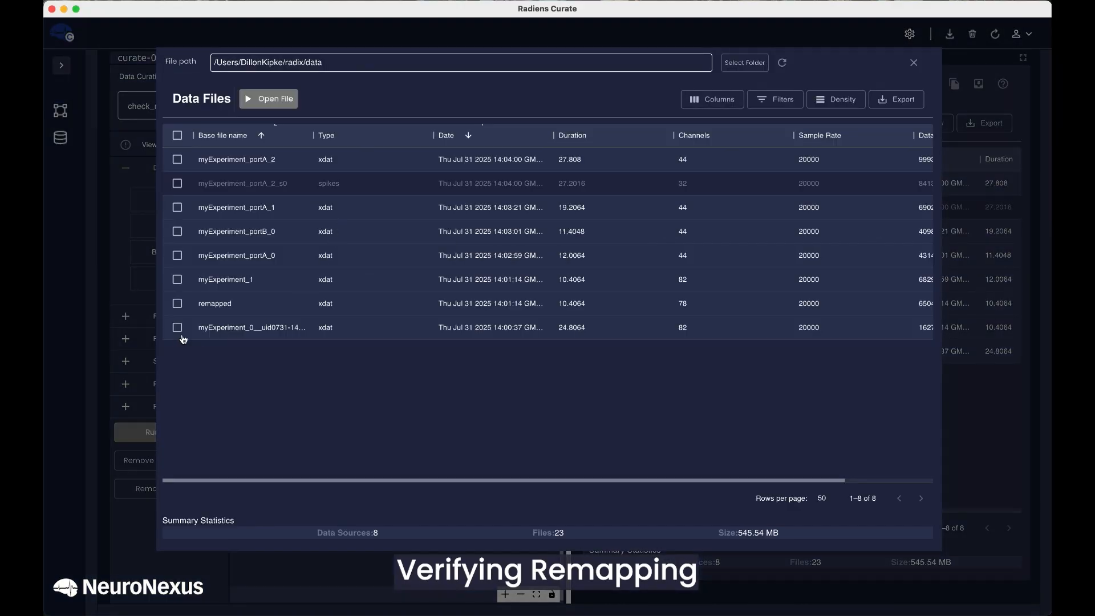
left_click(178, 304)
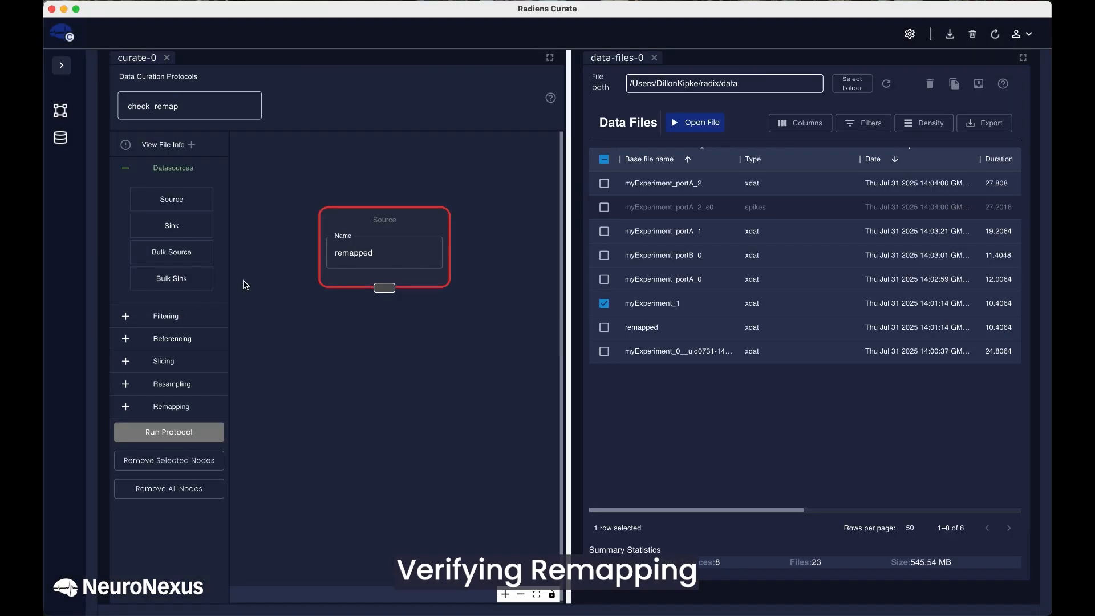
- Add a Slice Channels node below the remapped Source node and open its channel selection to check the probe layout
left_click(164, 361)
left_click_drag(178, 296, 353, 370)
left_click(371, 406)
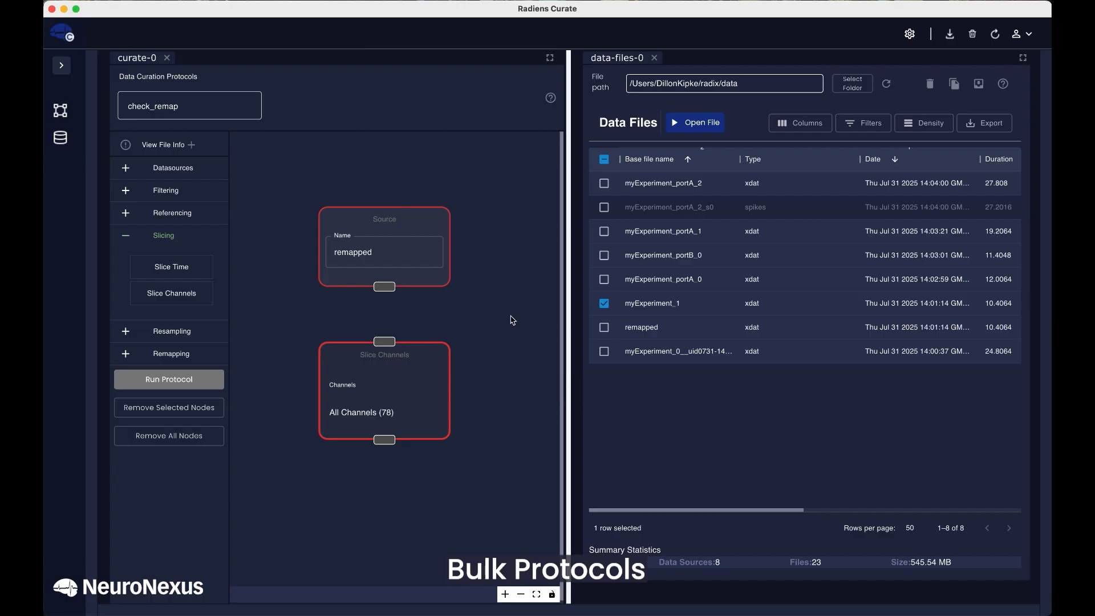
- Create a new empty protocol named bulk
left_click(193, 109)
type("bulk")
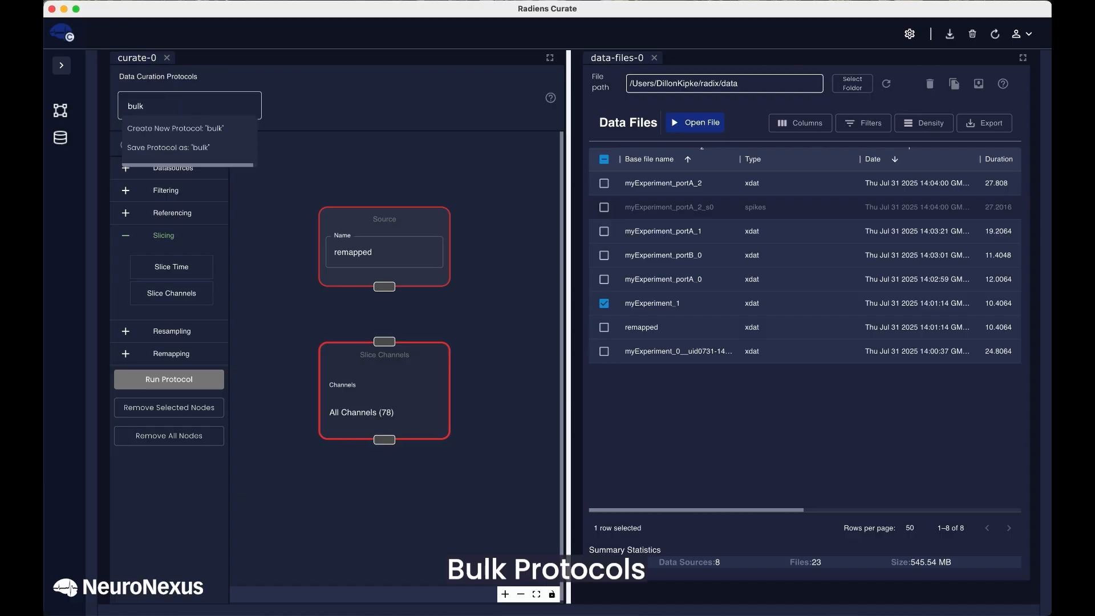
left_click(184, 129)
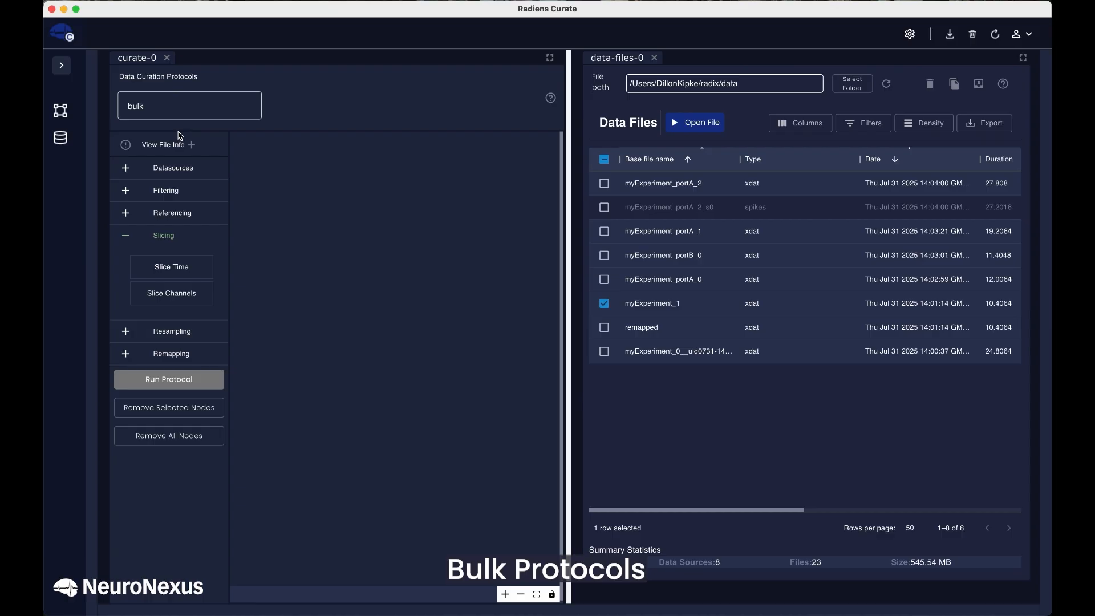
left_click(604, 305)
left_click(605, 281)
left_click(604, 232)
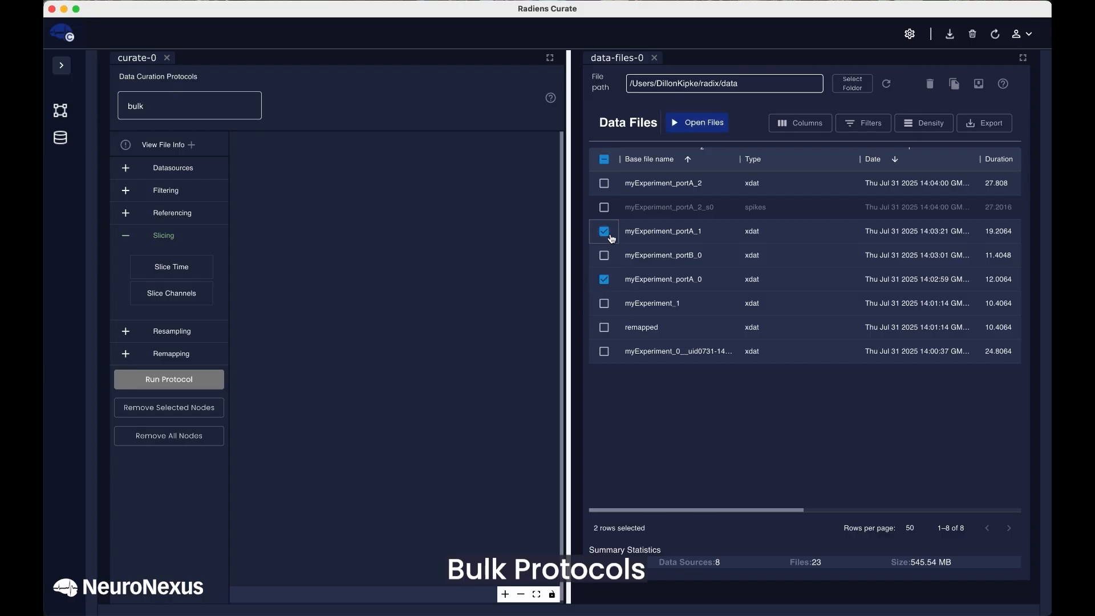
left_click(699, 124)
left_click_drag(346, 145, 361, 158)
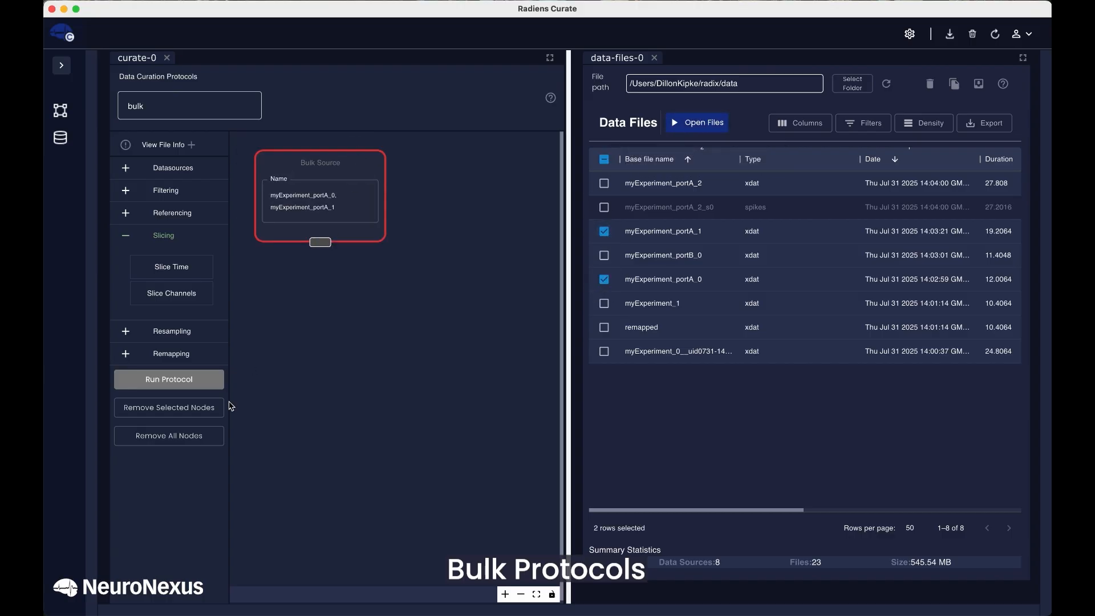
left_click(182, 437)
- Add a Bulk Source node and load the myExperiment_portA_0 and myExperiment_portA_1 files into it
left_click(167, 176)
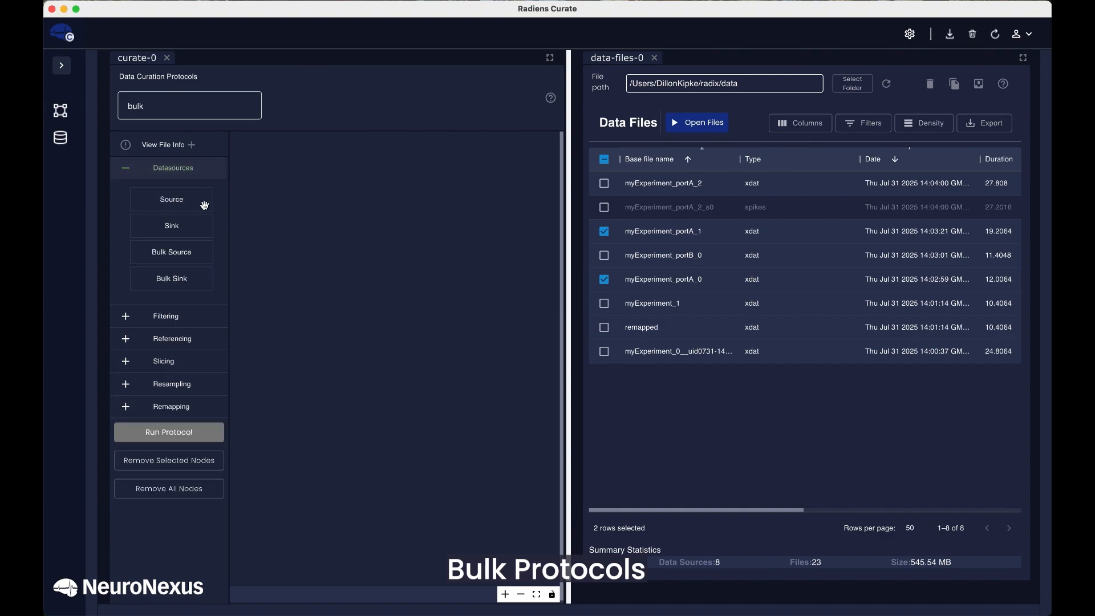
left_click_drag(191, 252, 349, 191)
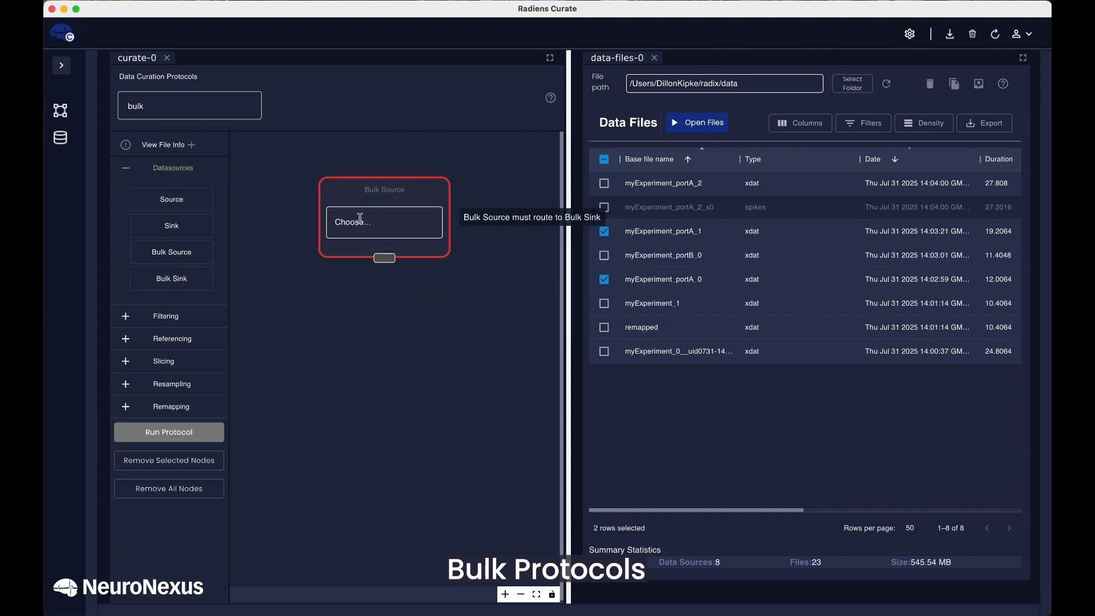
left_click(365, 223)
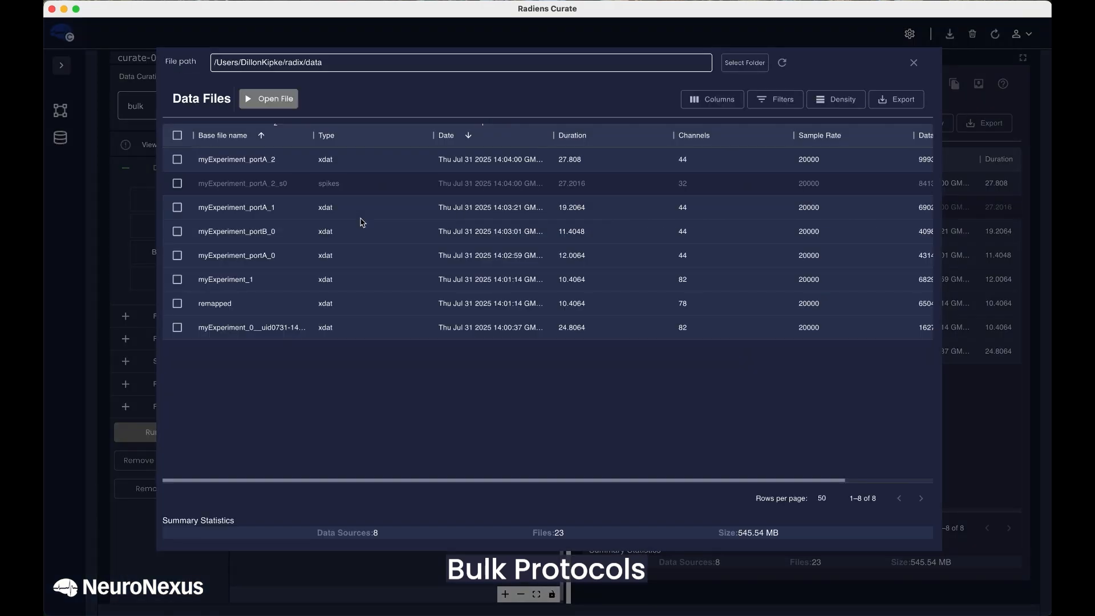
left_click(178, 255)
left_click(177, 207)
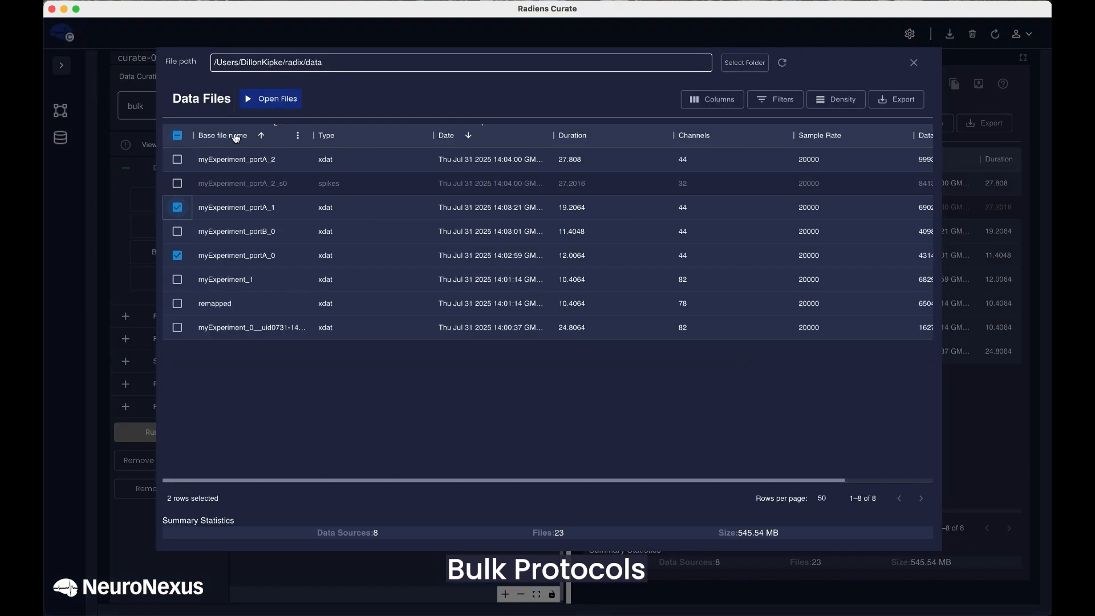
left_click(266, 100)
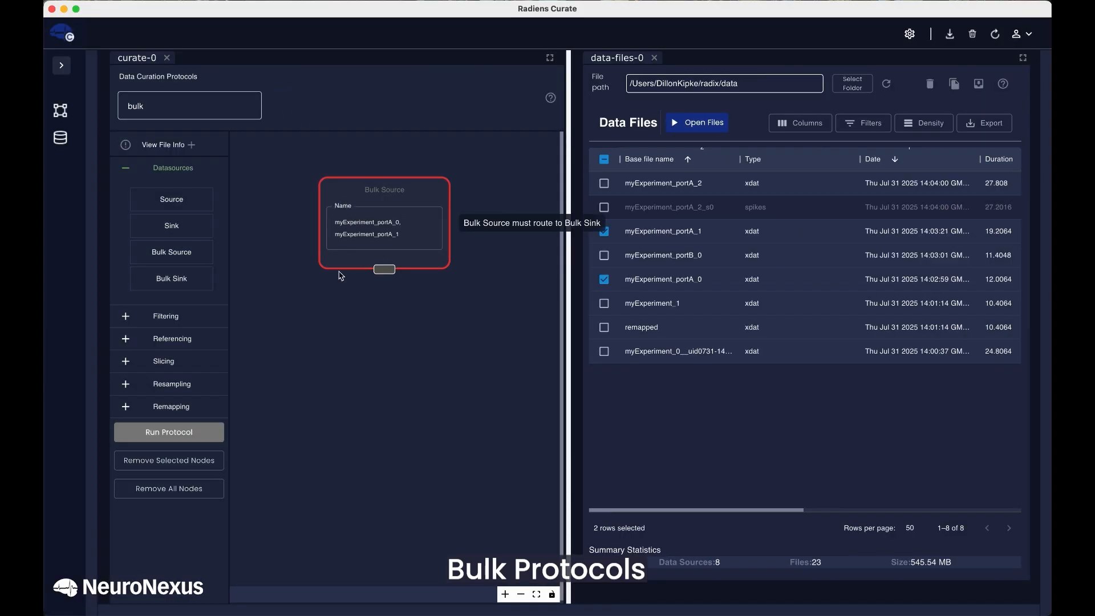
- Add a Notch filter node below the Bulk Source node and connect the Bulk Source output to it
left_click(191, 324)
left_click_drag(190, 325, 329, 322)
left_click_drag(384, 269, 365, 311)
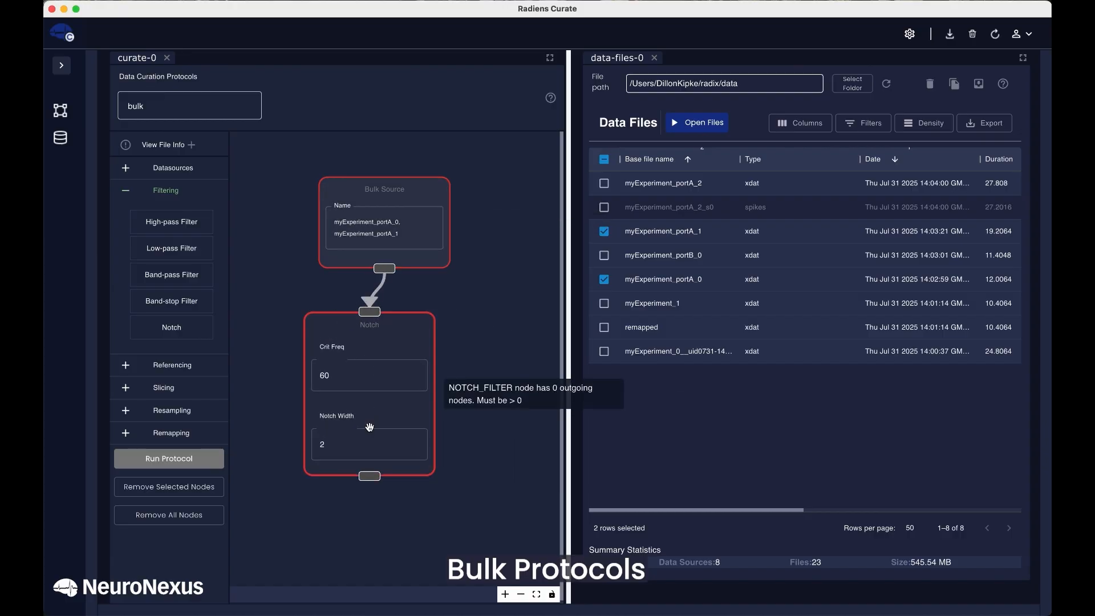
- Add a Bulk Sink node, space the three nodes apart and connect the Notch output to the Bulk Sink input
left_click(170, 168)
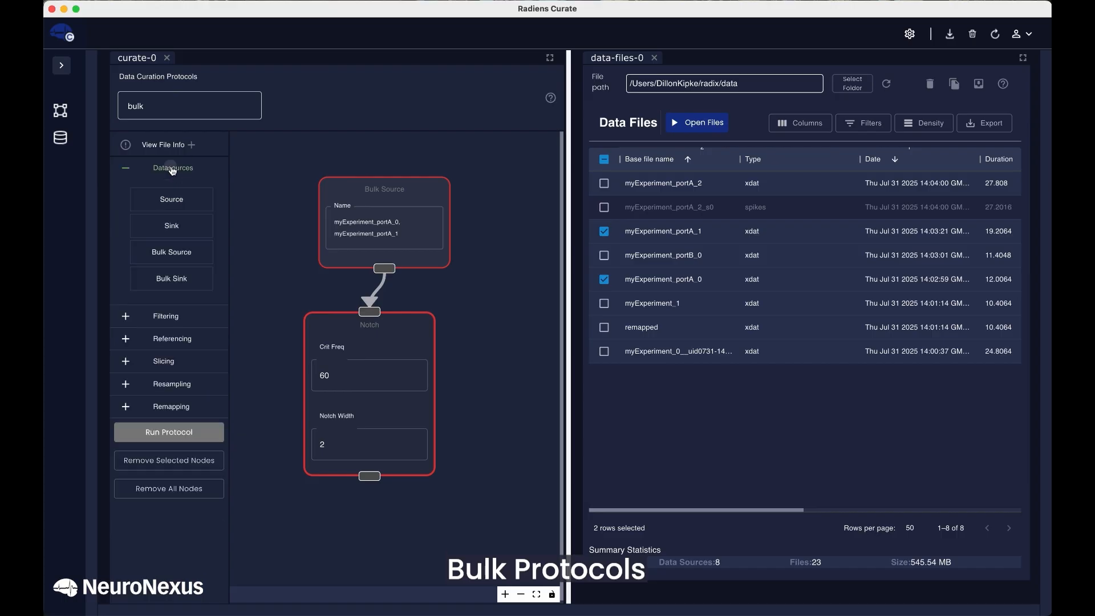
left_click_drag(182, 277, 439, 385)
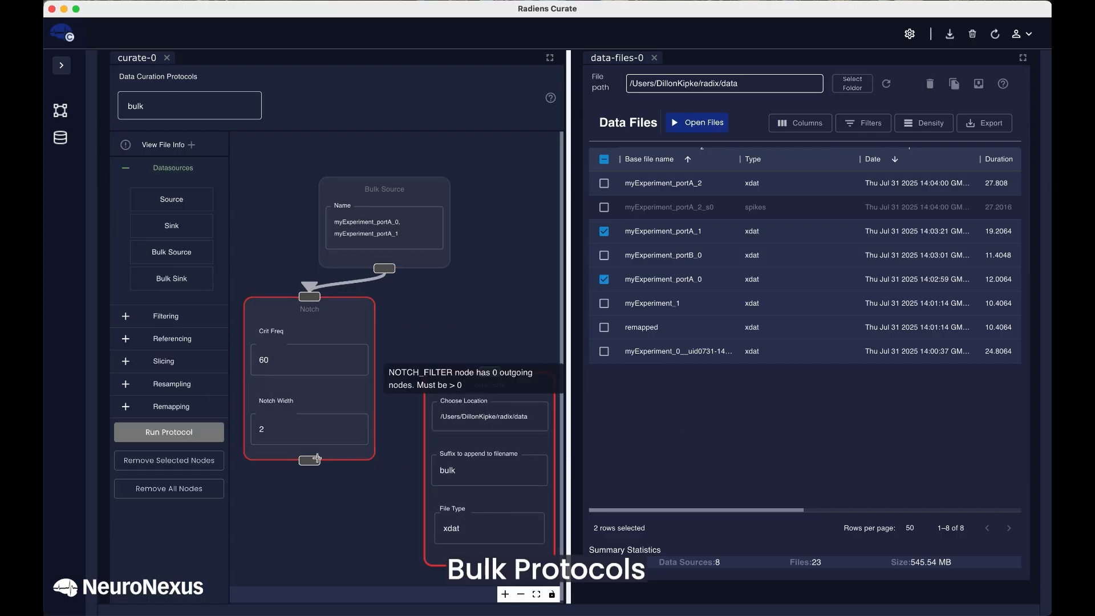
left_click_drag(310, 460, 450, 337)
scroll(450, 337, "down", 2)
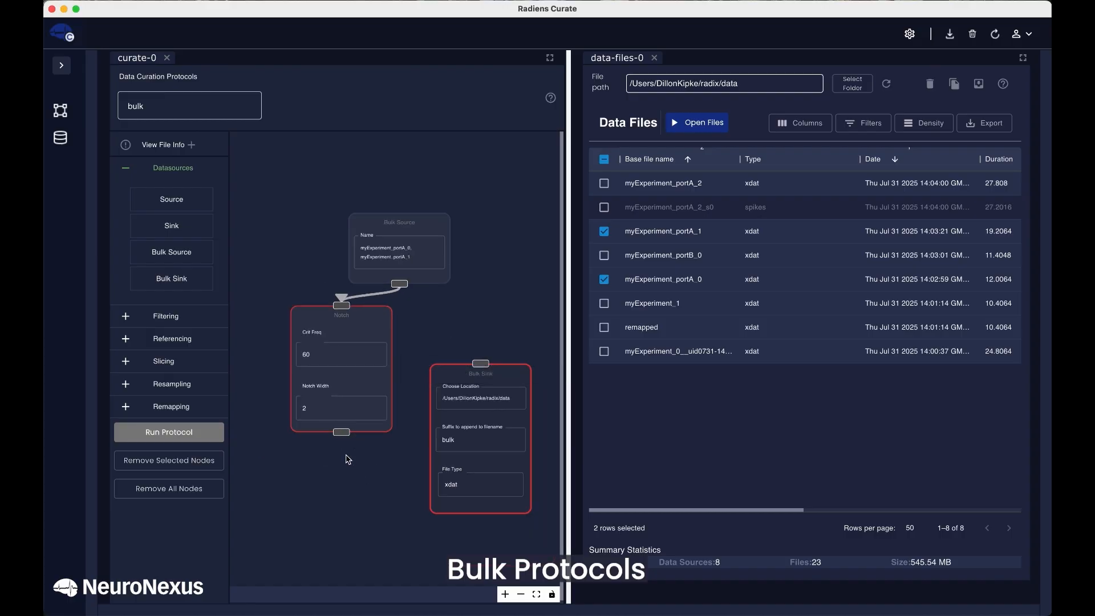
left_click_drag(474, 371, 462, 429)
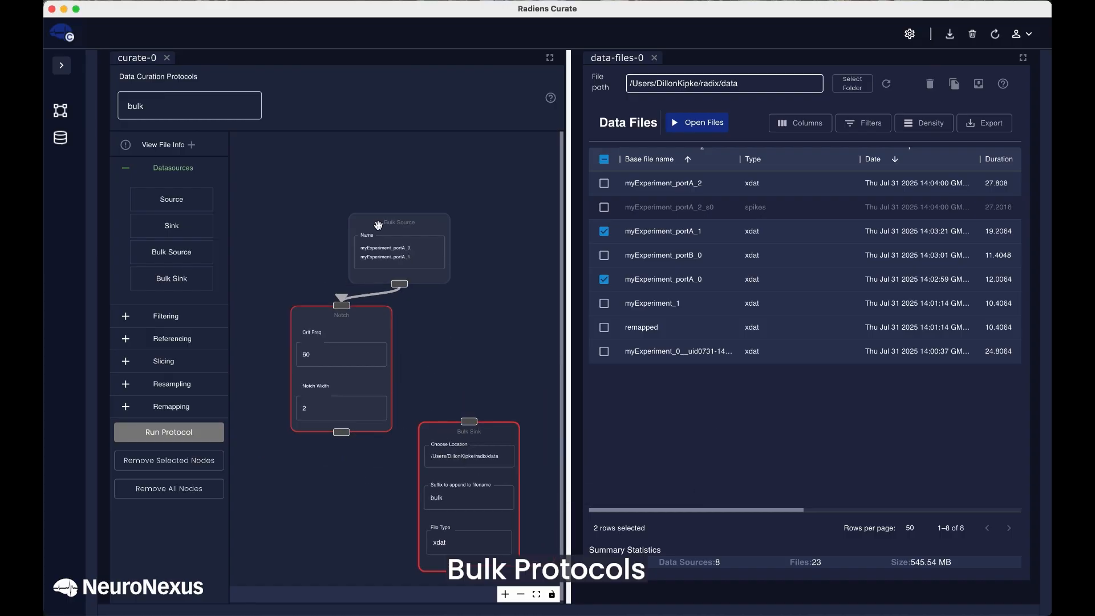
left_click_drag(379, 226, 320, 168)
left_click_drag(378, 331, 367, 285)
left_click_drag(330, 386, 468, 422)
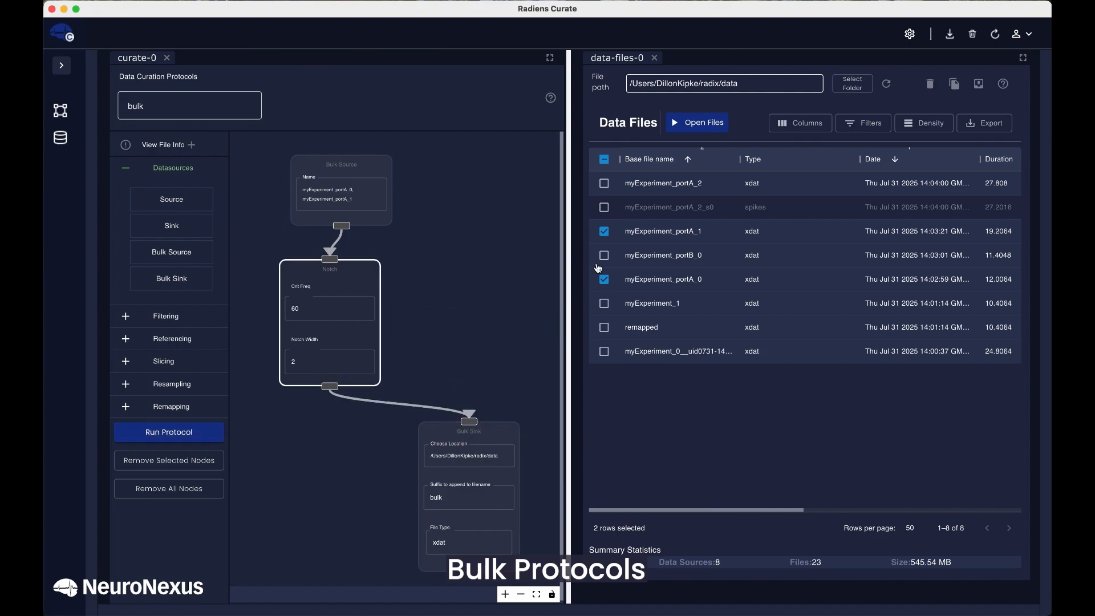
- Set the Bulk Sink's filename suffix to notch and run the bulk protocol
double_click(451, 502)
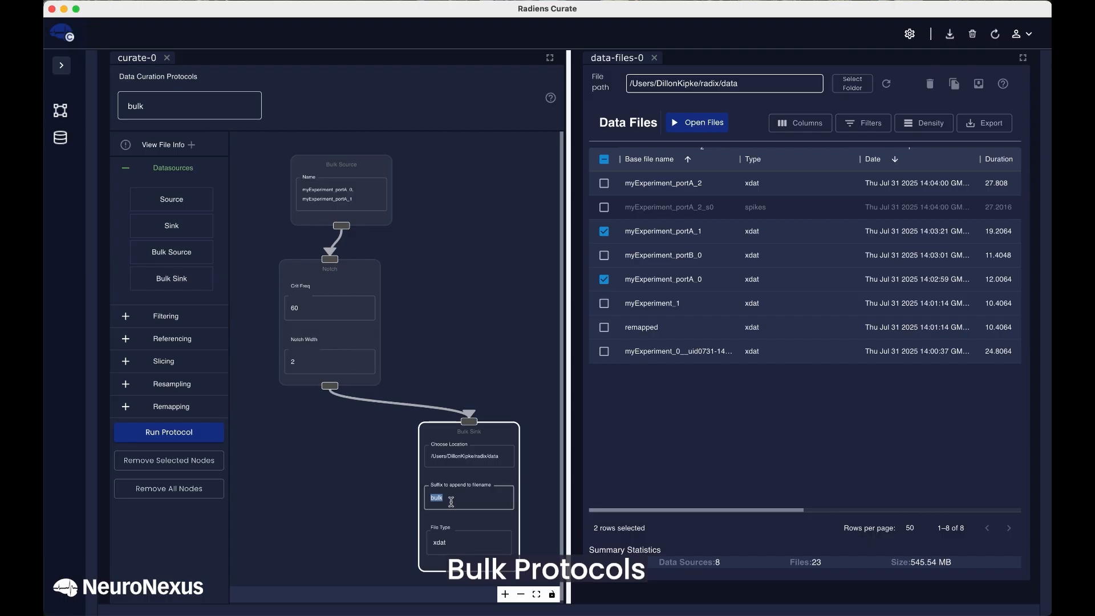
type("notch")
left_click(207, 437)
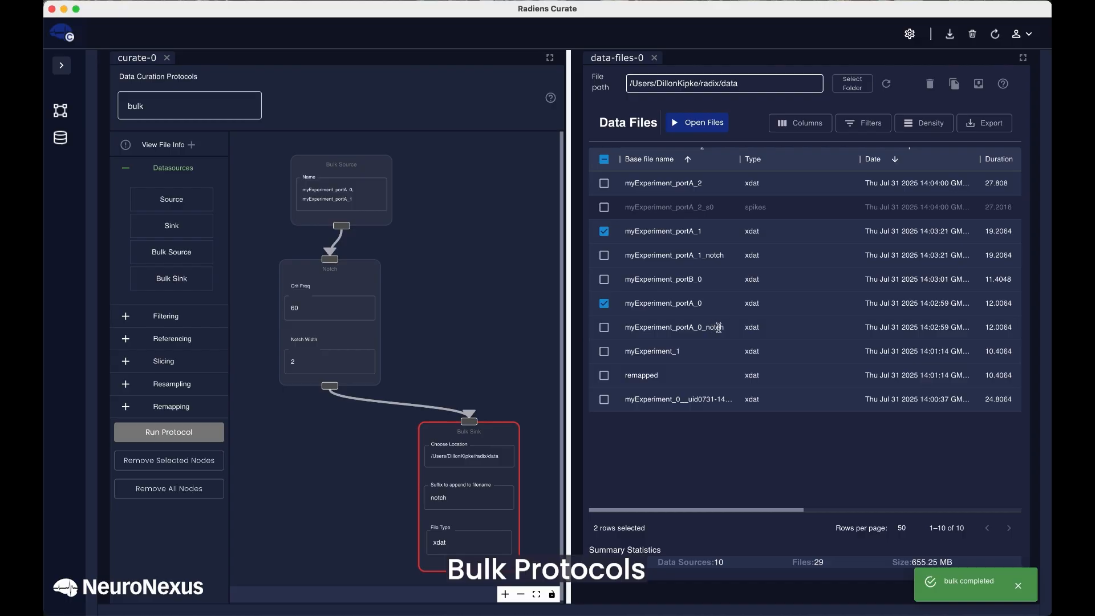
double_click(718, 327)
double_click(716, 257)
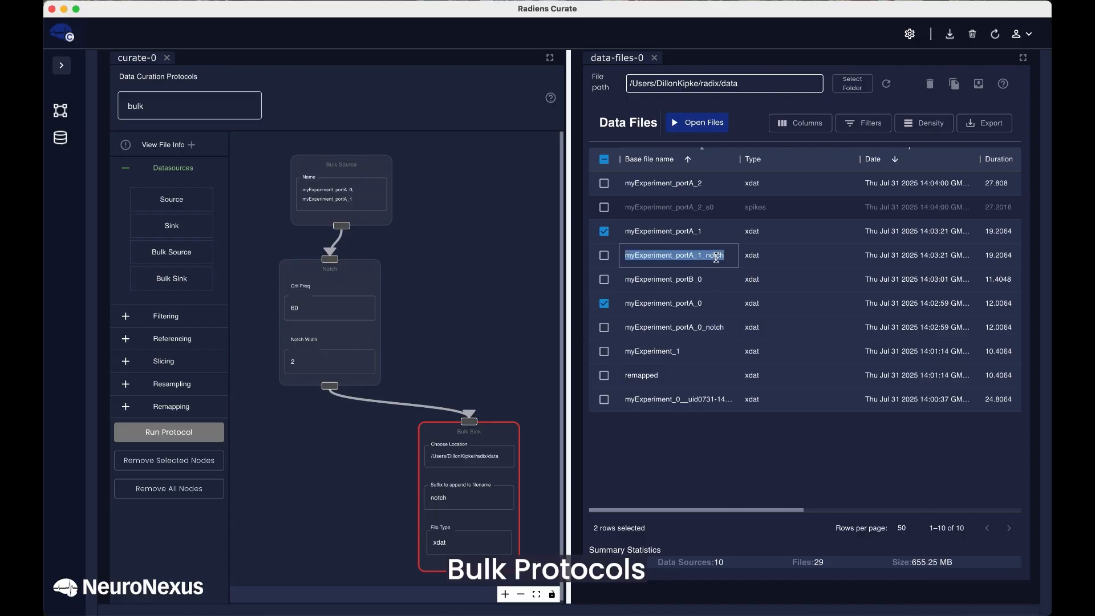